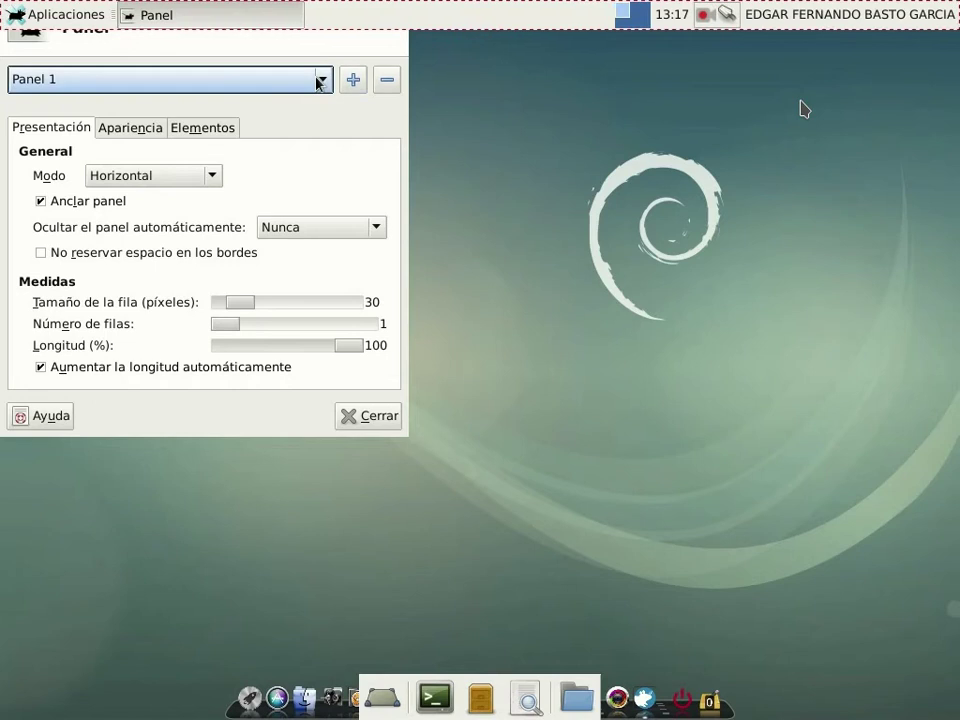
# Remove Panel 2 from the desktop and close the panel preferences
pyautogui.click(320, 100)
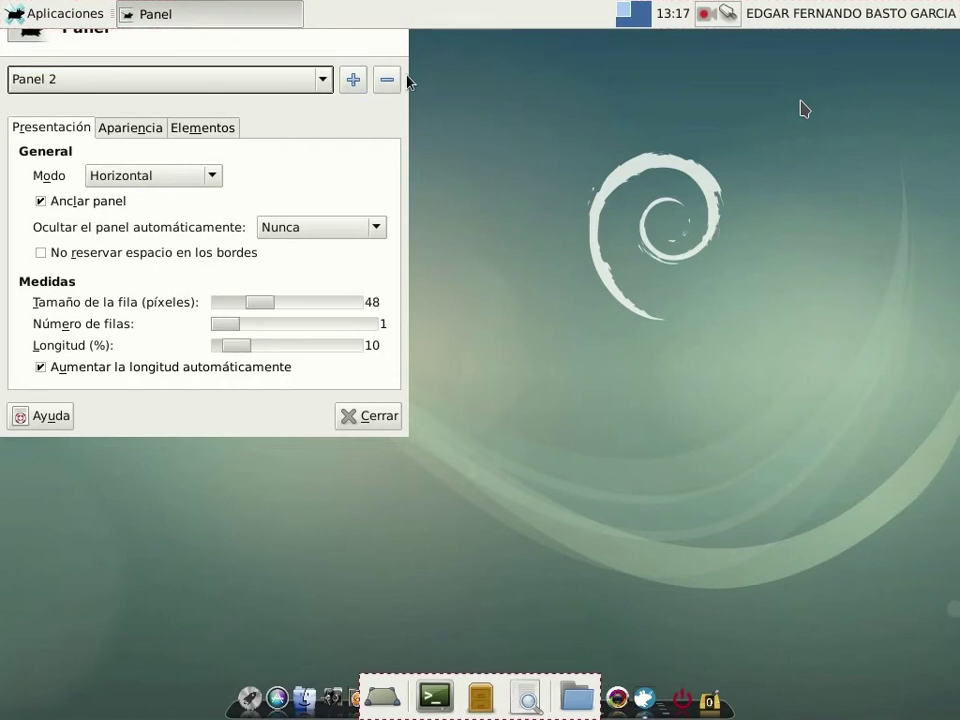
pyautogui.click(386, 79)
pyautogui.click(358, 278)
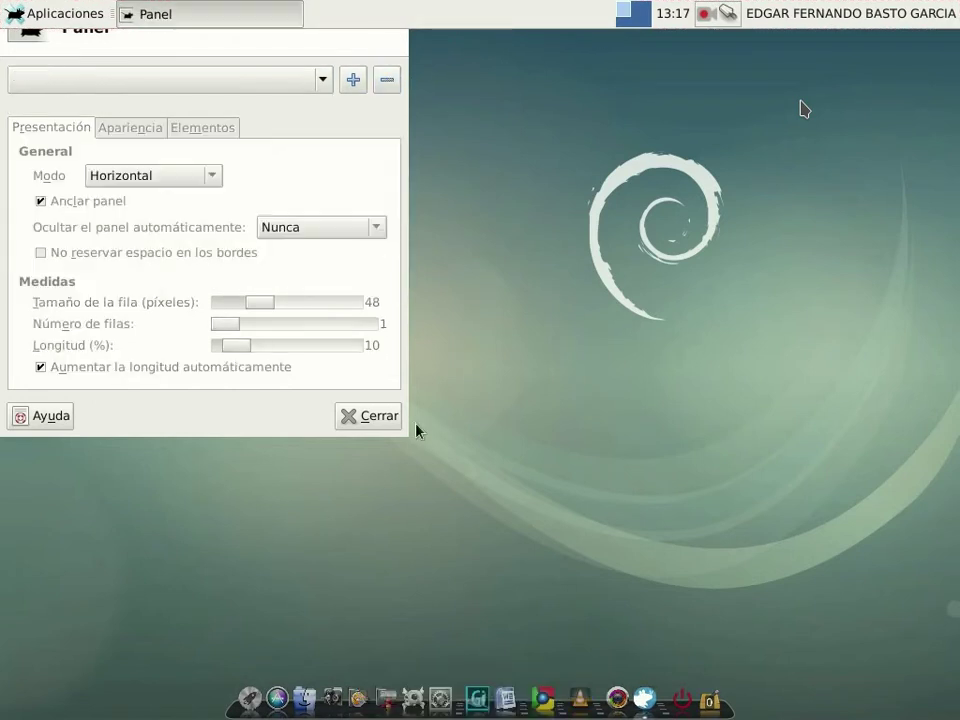
pyautogui.click(379, 421)
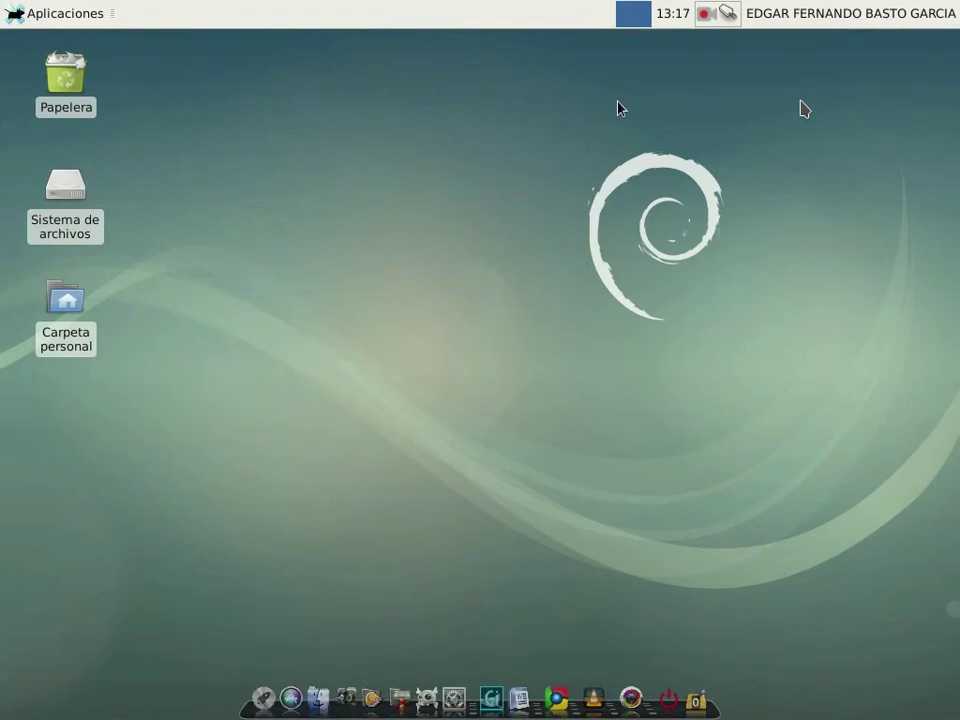
# Open the home folder in the file manager and move the hidden .nv folder to the trash
pyautogui.click(398, 692)
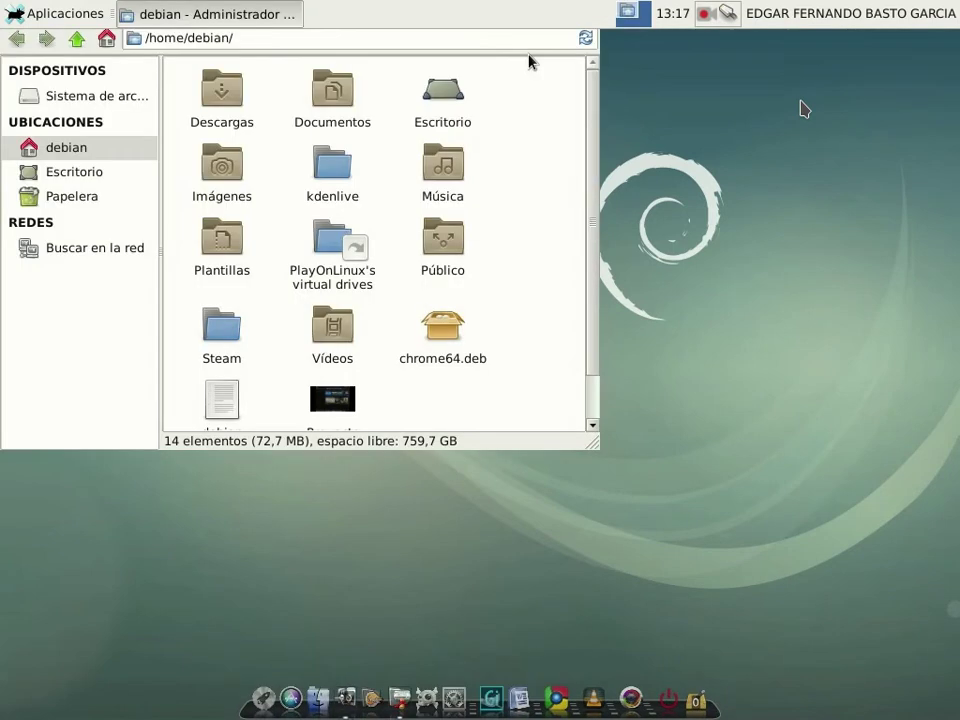
pyautogui.click(530, 40)
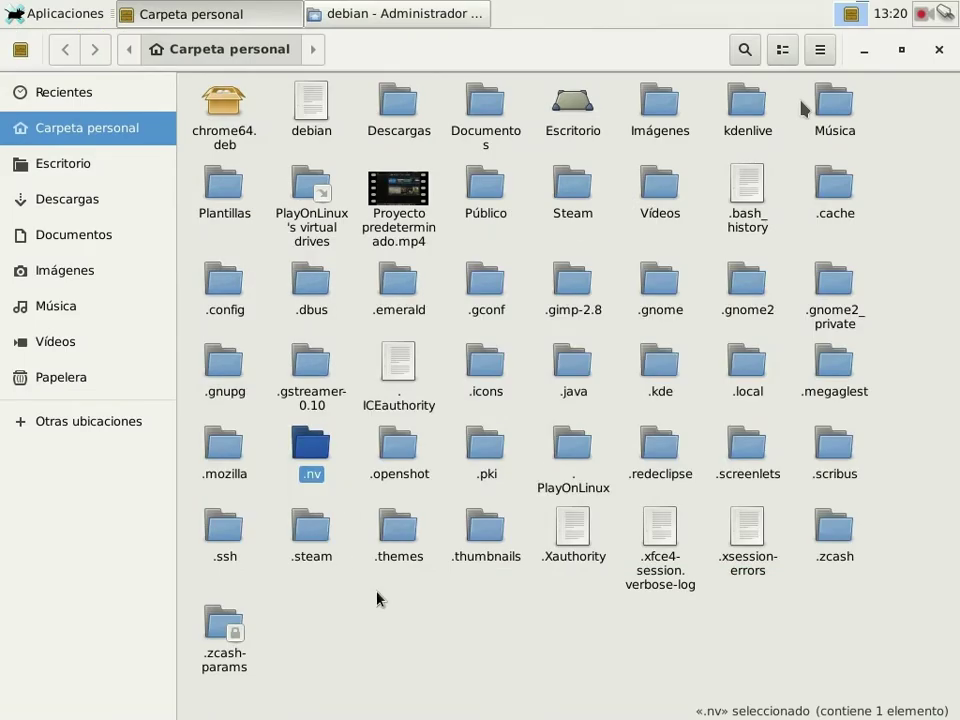
pyautogui.press('Delete')
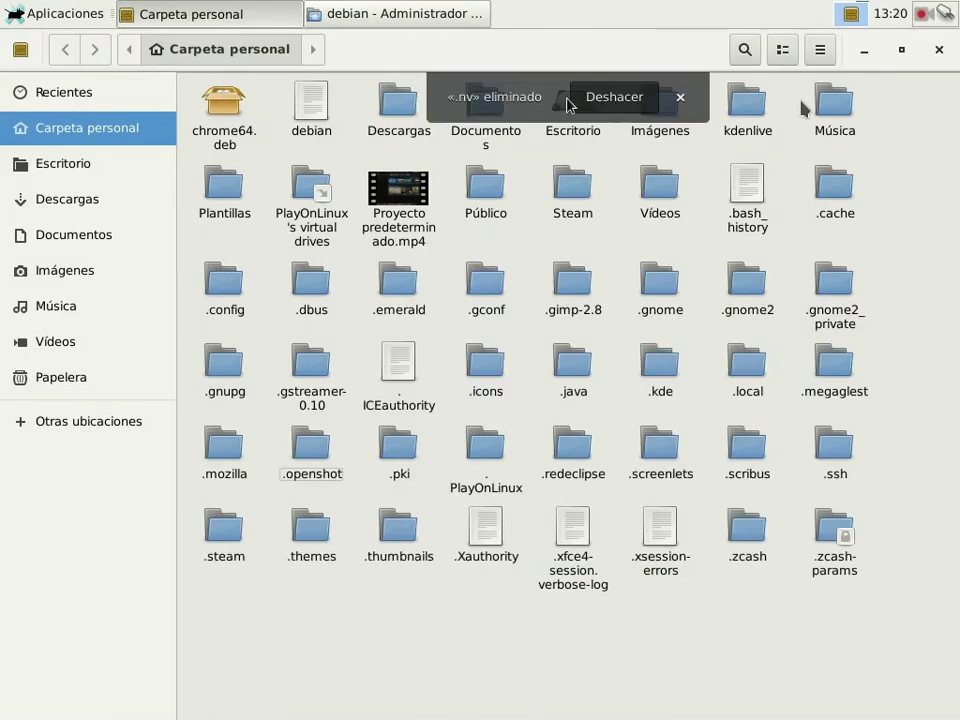
pyautogui.click(680, 97)
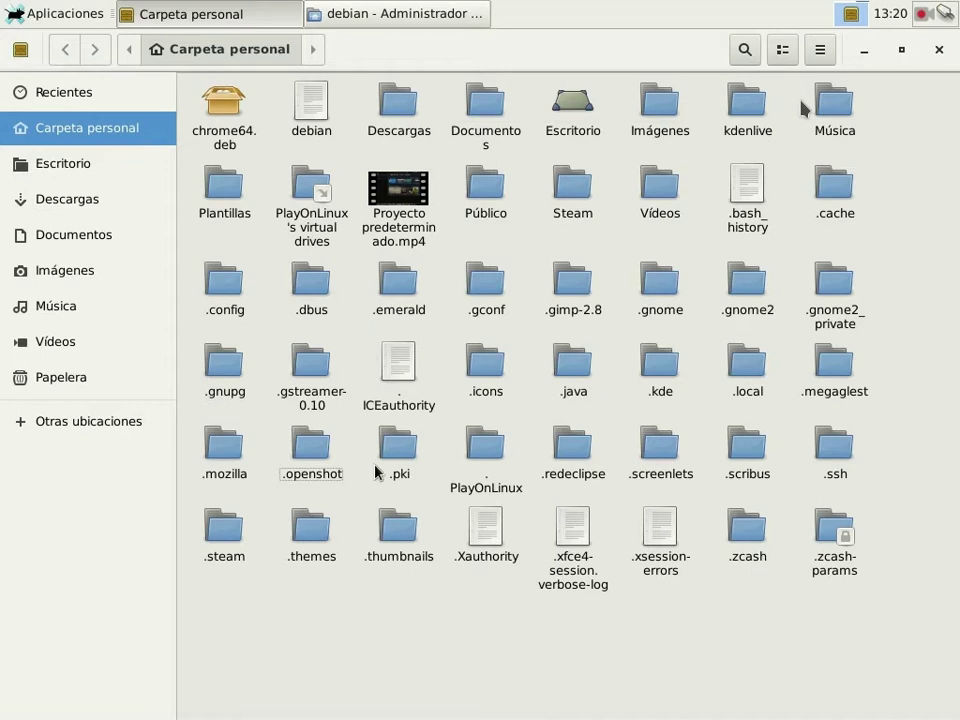
# Move the hidden .local, .cache, .config and .dbus folders from the home folder to the trash
pyautogui.click(760, 369)
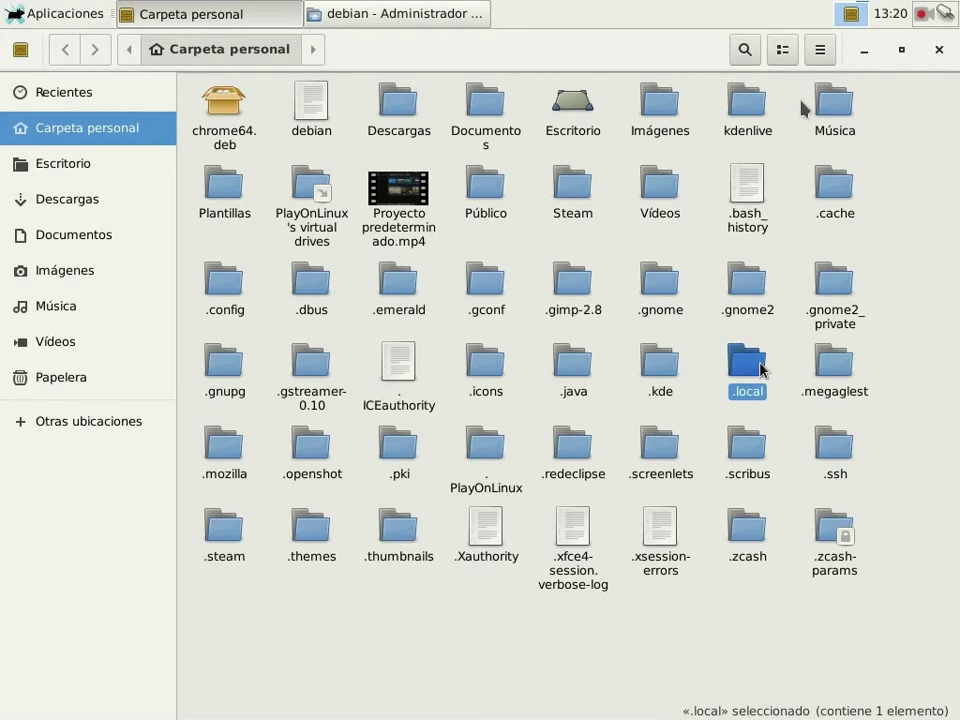
pyautogui.press('Delete')
pyautogui.click(650, 425)
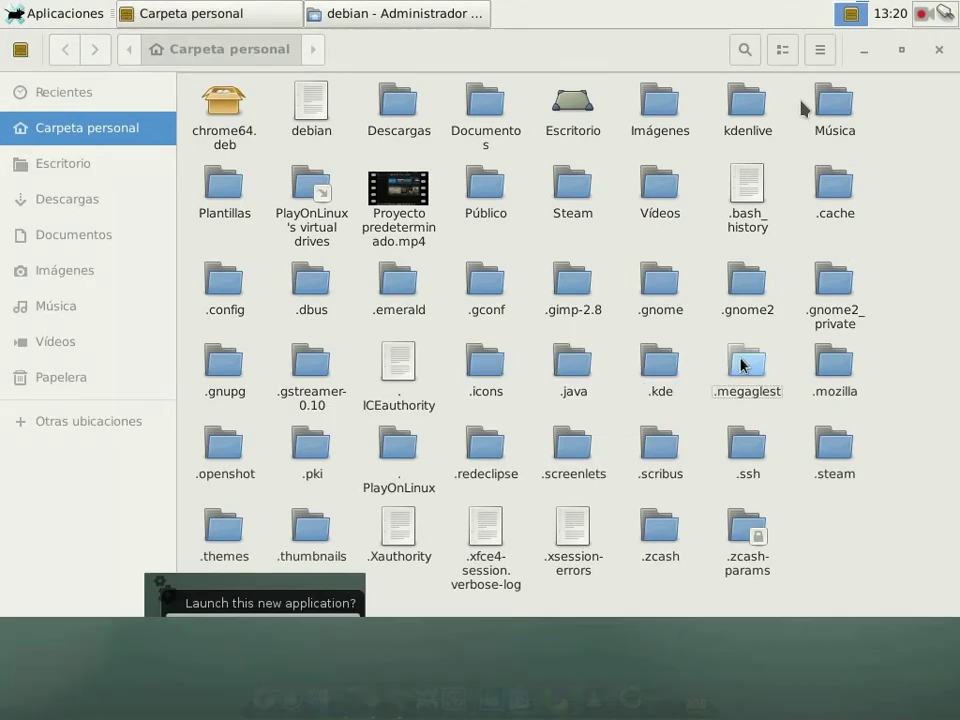
pyautogui.click(834, 184)
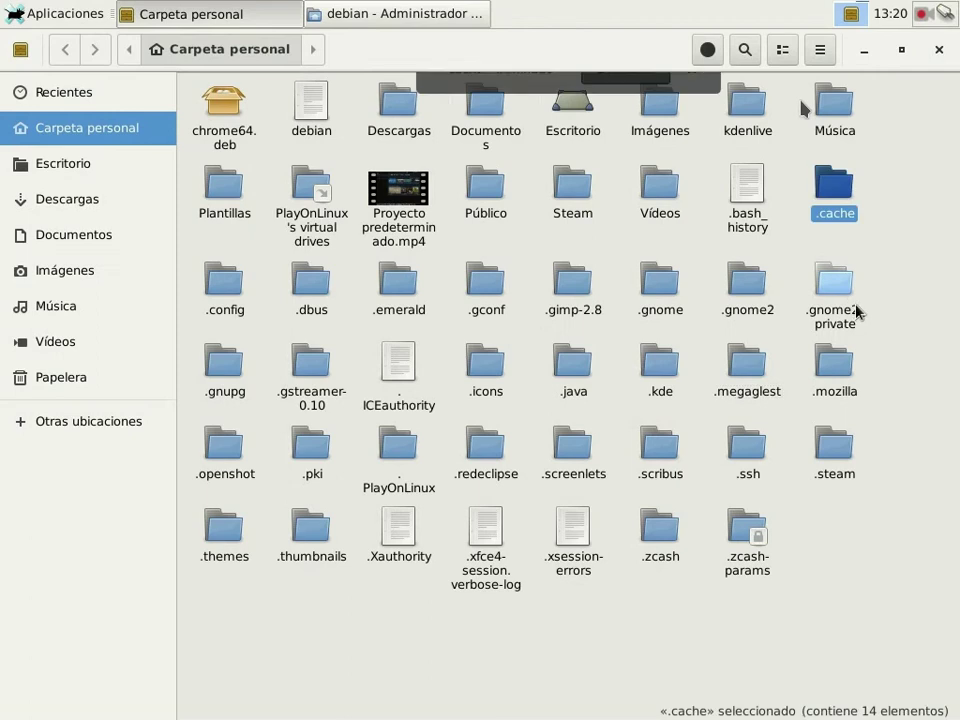
pyautogui.press('Delete')
pyautogui.click(834, 184)
pyautogui.press('Delete')
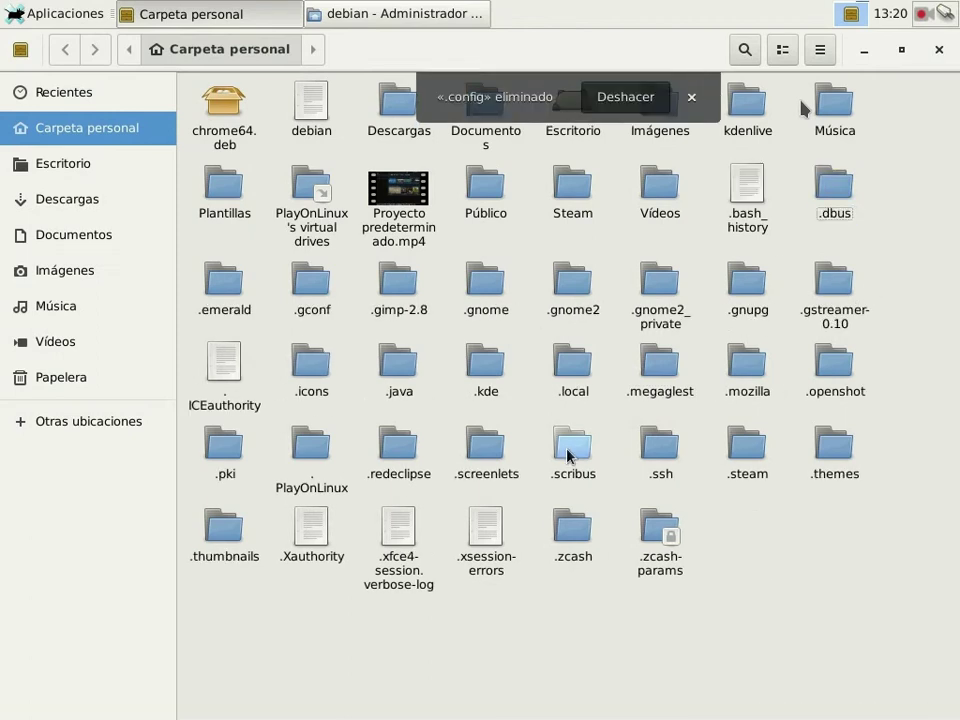
pyautogui.click(834, 190)
pyautogui.press('Delete')
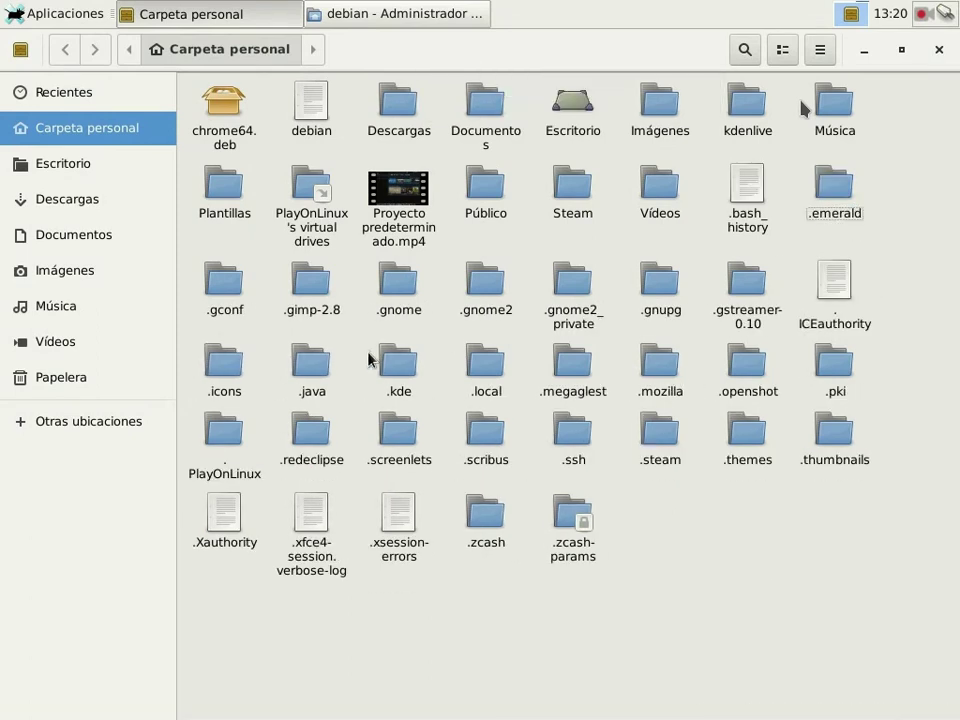
# Move the hidden .gnome2, .gnome, .gnome2_private and .gnupg folders to the trash
pyautogui.click(468, 298)
pyautogui.press('Delete')
pyautogui.click(397, 295)
pyautogui.press('Delete')
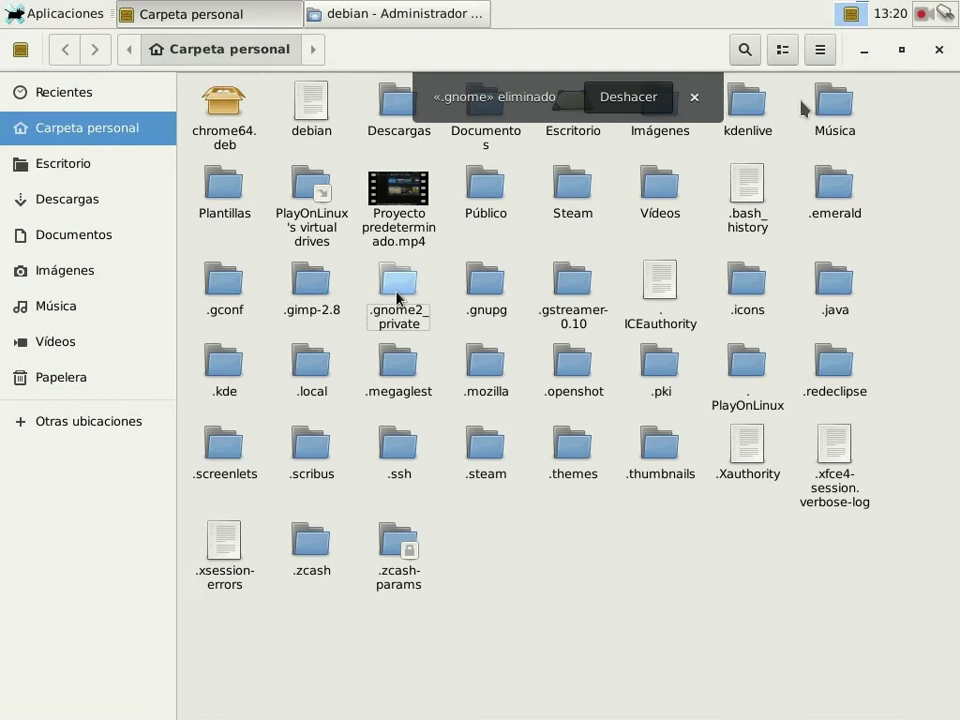
pyautogui.click(397, 292)
pyautogui.press('Delete')
pyautogui.click(398, 288)
pyautogui.press('Delete')
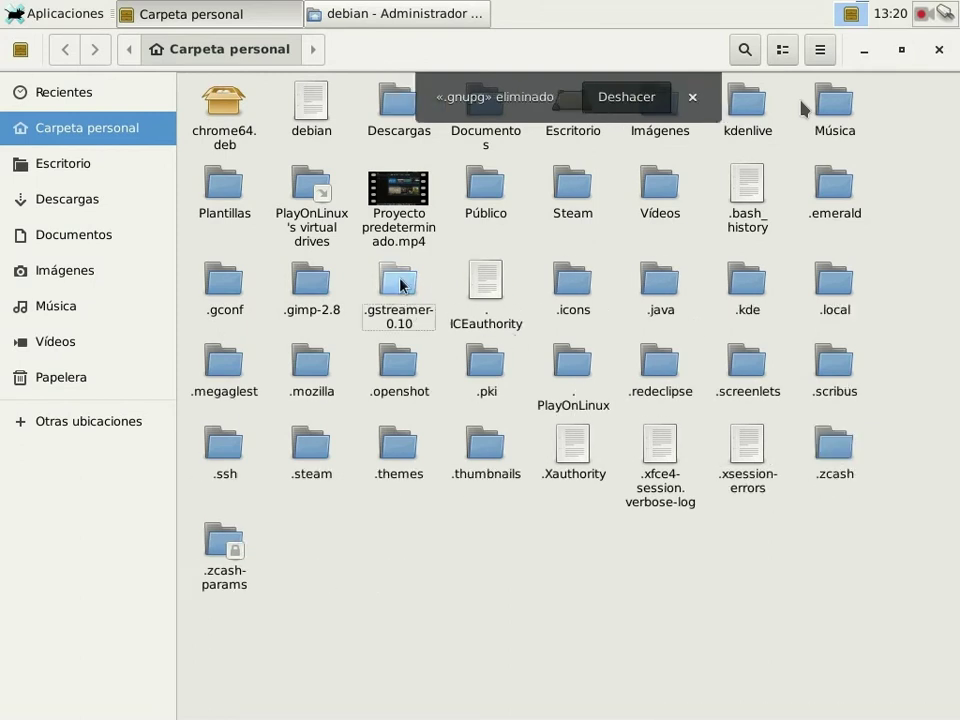
# Move the hidden .gstreamer-0.10, .java, .kde and .screenlets folders to the trash
pyautogui.click(400, 285)
pyautogui.press('Delete')
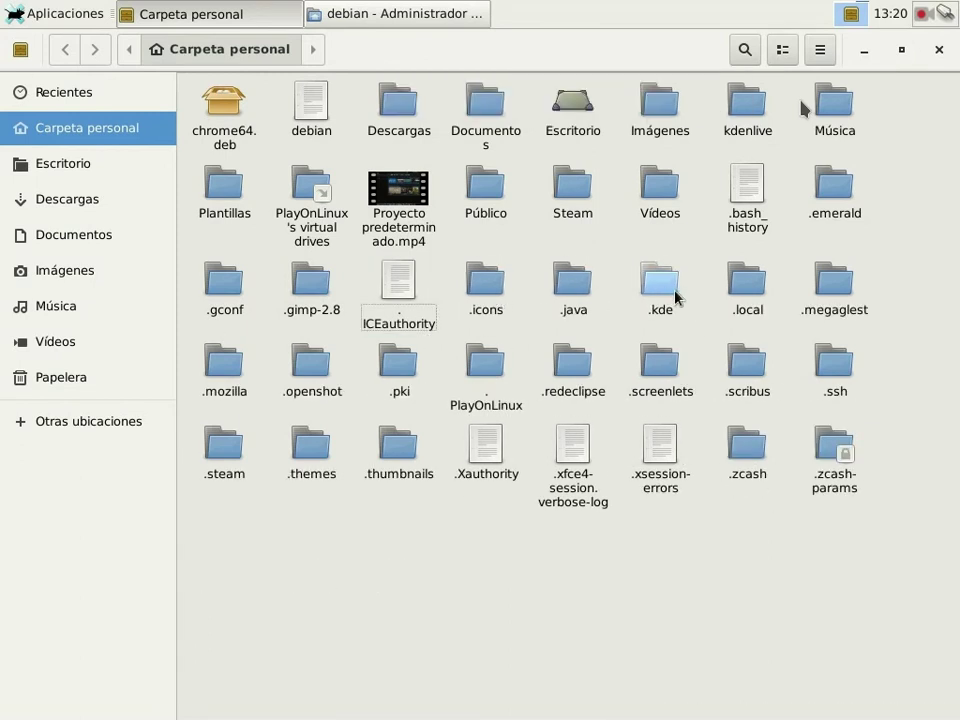
pyautogui.click(561, 281)
pyautogui.press('Delete')
pyautogui.press('Delete')
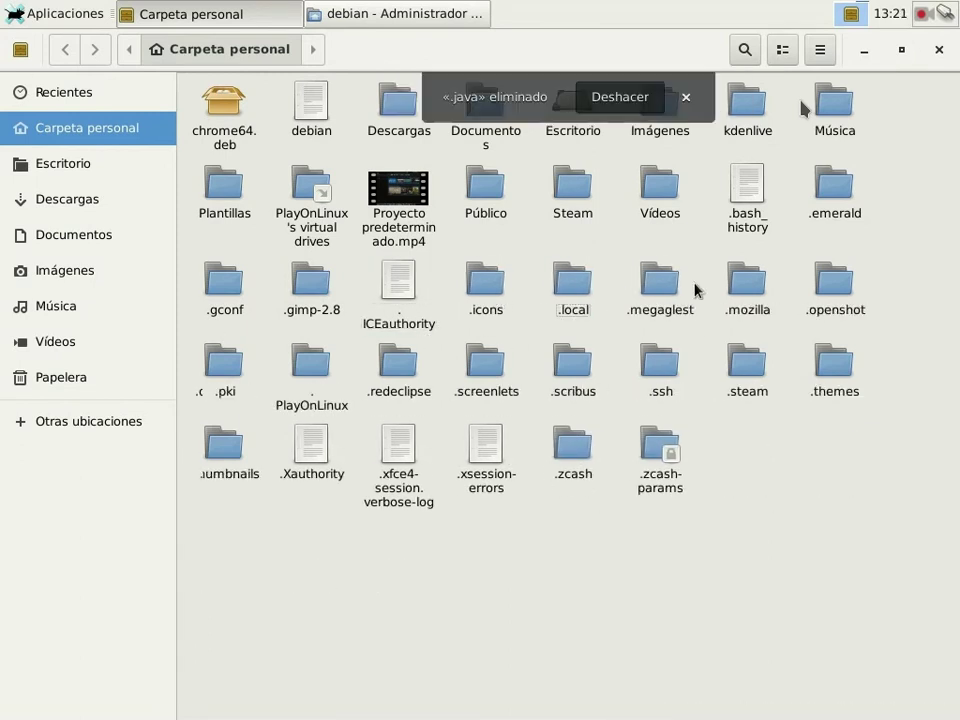
pyautogui.click(487, 374)
pyautogui.press('Delete')
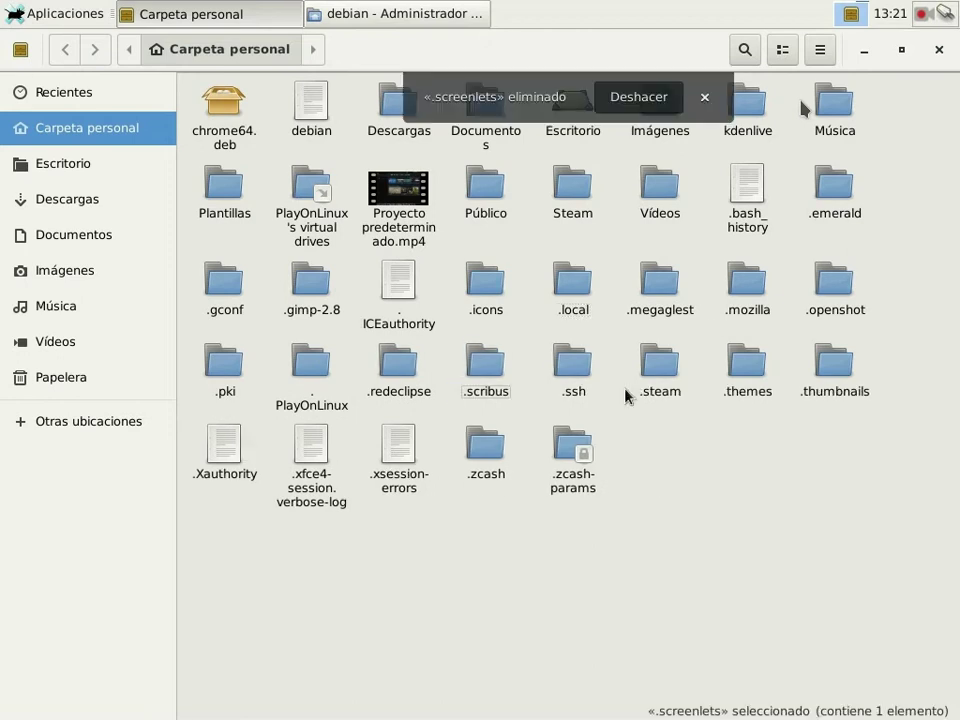
# Move the hidden .ssh, .thumbnails and .zcash folders to the trash
pyautogui.click(573, 372)
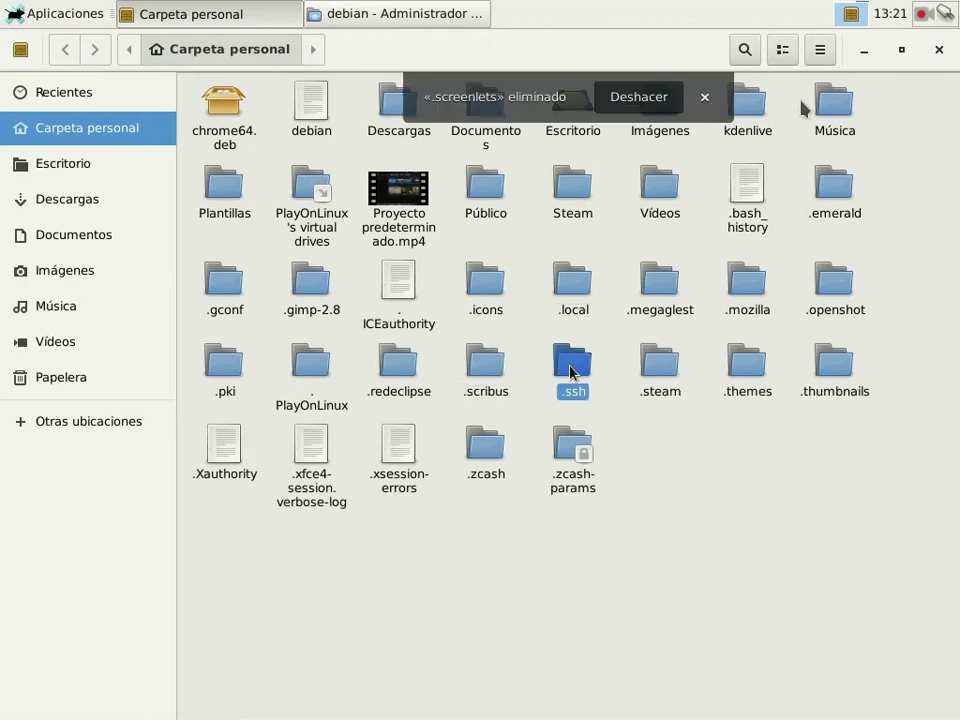
pyautogui.press('Delete')
pyautogui.click(746, 375)
pyautogui.press('Delete')
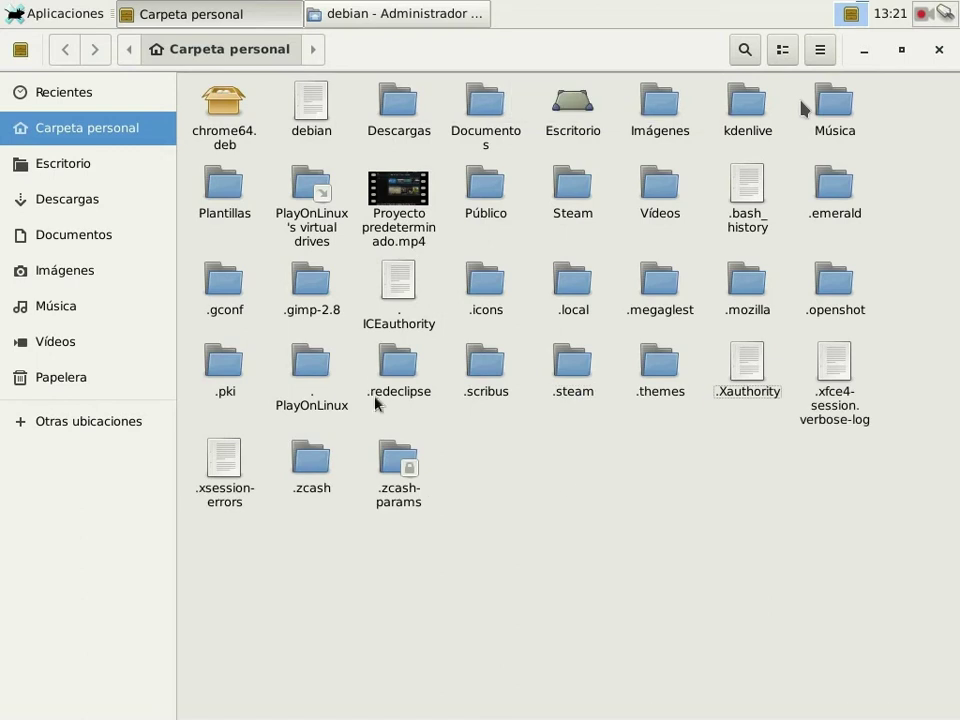
pyautogui.click(306, 459)
pyautogui.press('Delete')
# Permanently delete the locked .zcash-params folder, skipping all deletion errors
pyautogui.click(320, 470)
pyautogui.press('Delete')
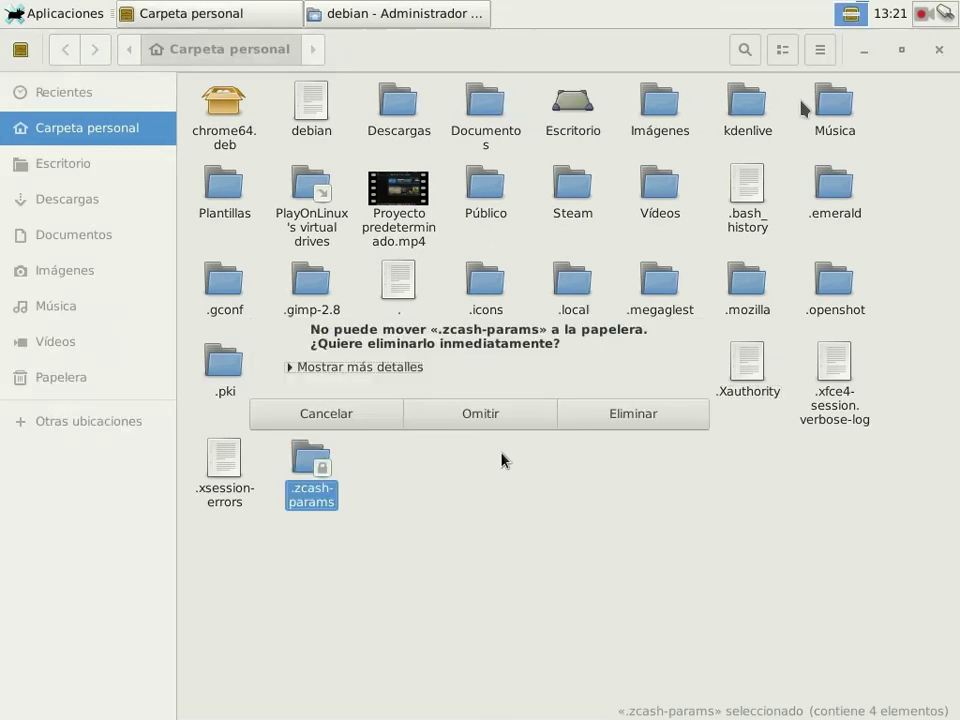
pyautogui.click(632, 411)
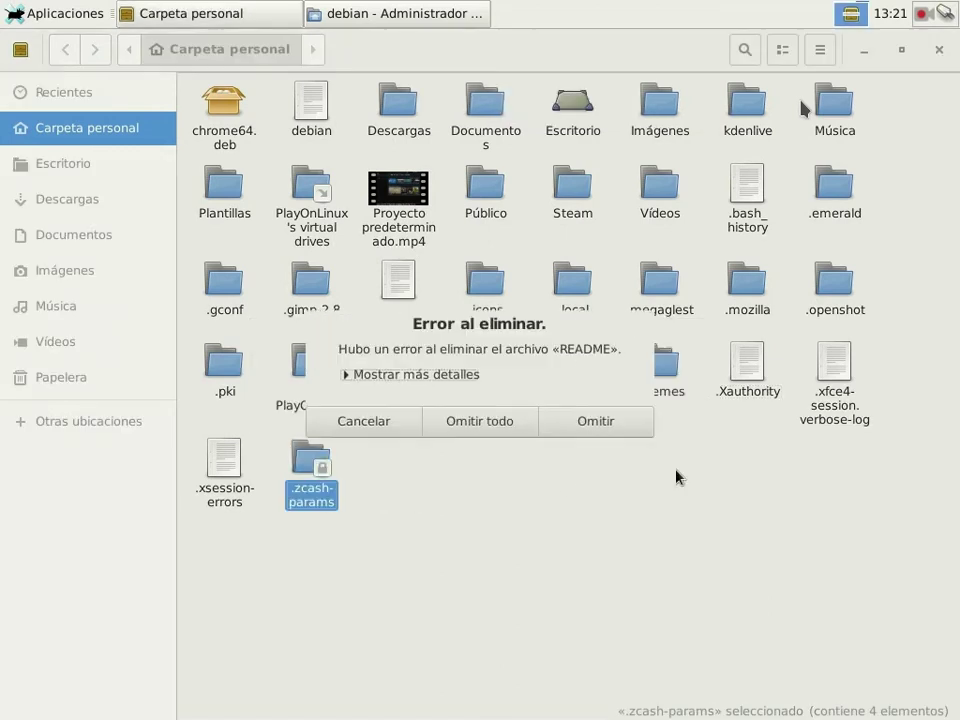
pyautogui.click(462, 424)
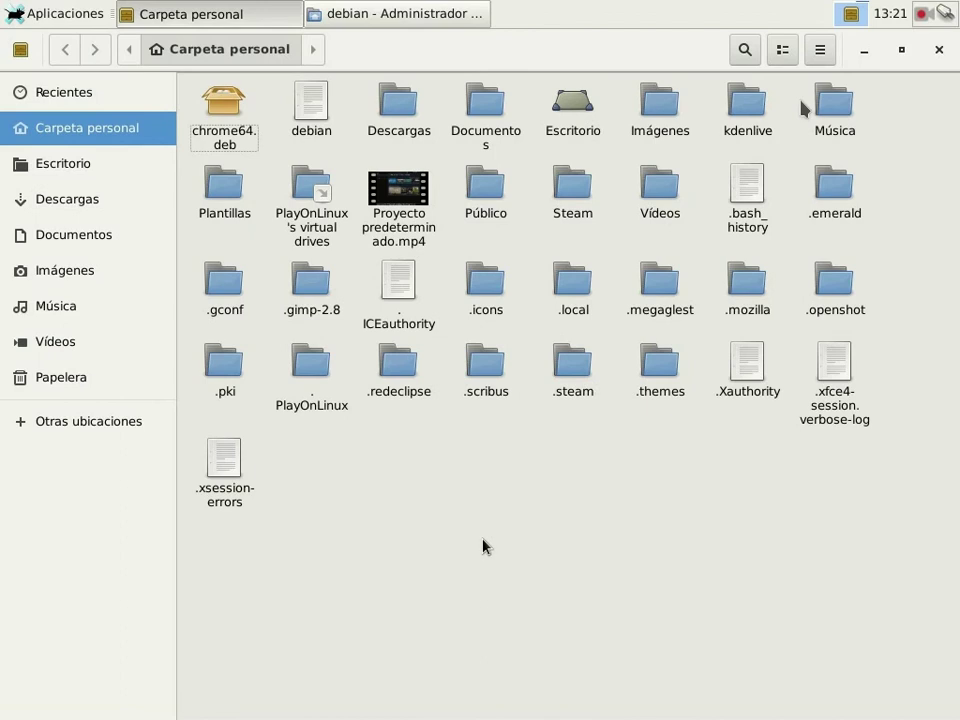
pyautogui.click(901, 50)
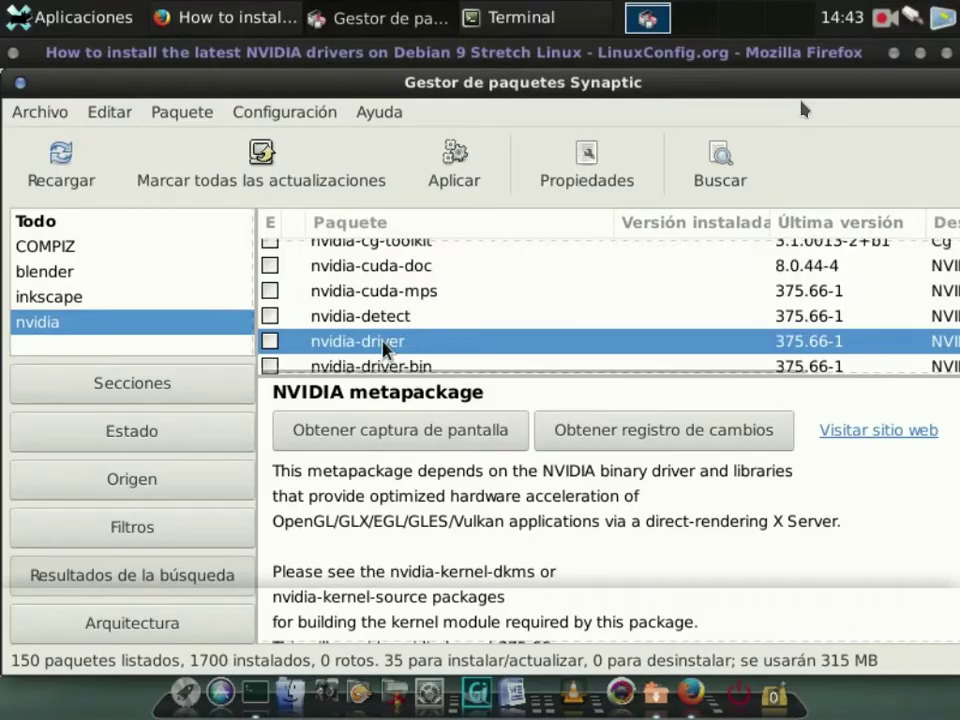
# Mark the nvidia-legacy-304xx-driver package for installation in Synaptic and accept its required additional changes
pyautogui.scroll(-4, 386, 352)
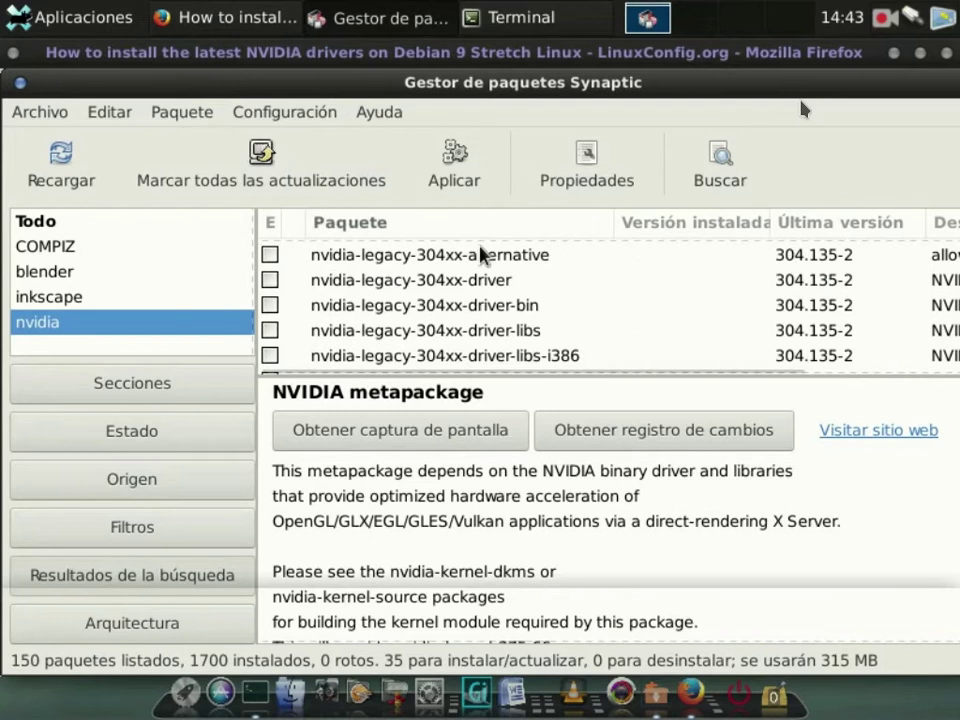
pyautogui.click(476, 279)
pyautogui.rightClick(476, 279)
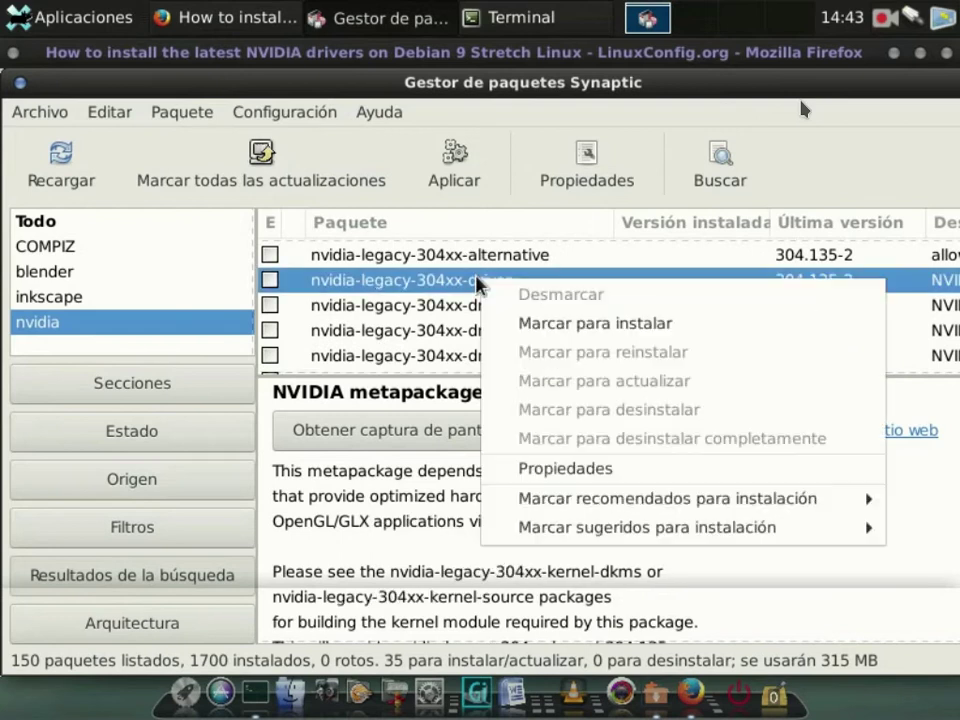
pyautogui.click(568, 322)
pyautogui.scroll(-10, 591, 407)
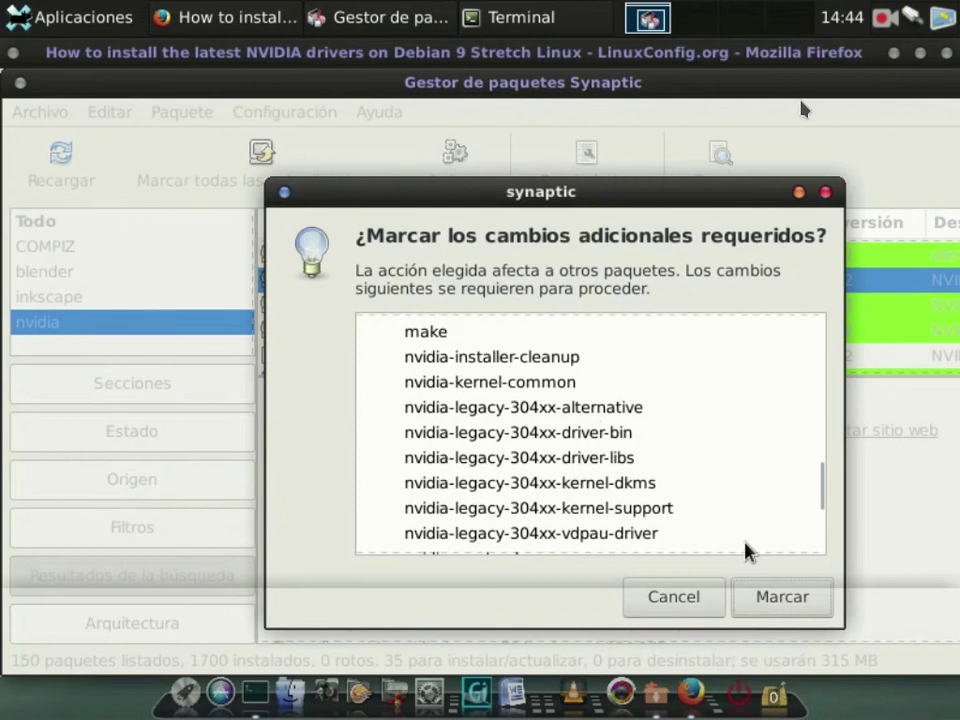
pyautogui.scroll(-3, 707, 497)
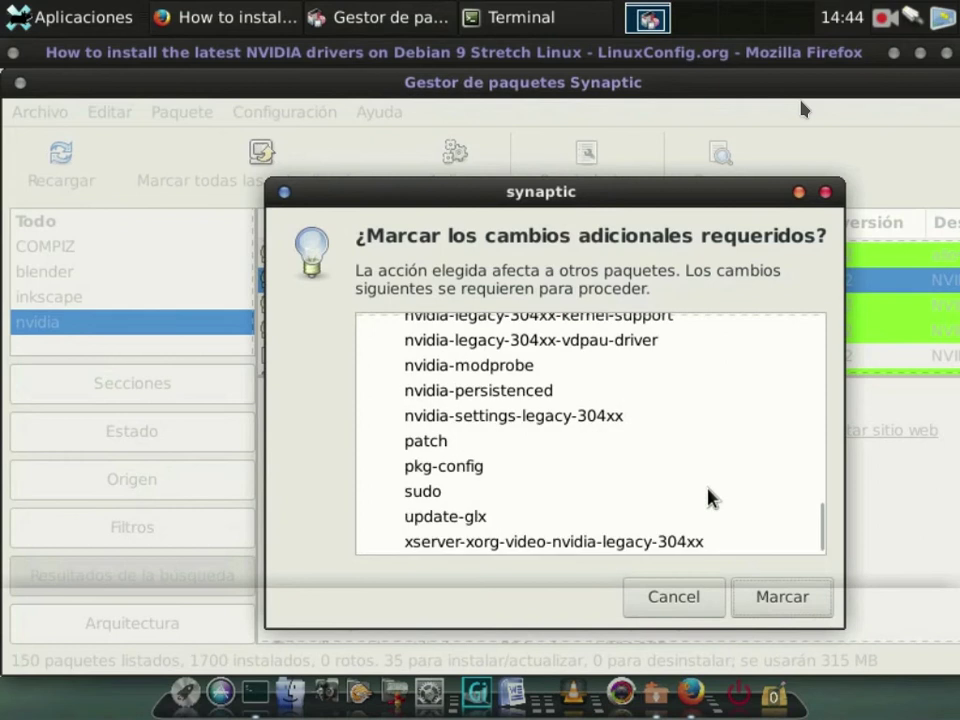
pyautogui.click(785, 598)
# Apply the marked package changes and show the individual files in the download progress dialog
pyautogui.click(480, 185)
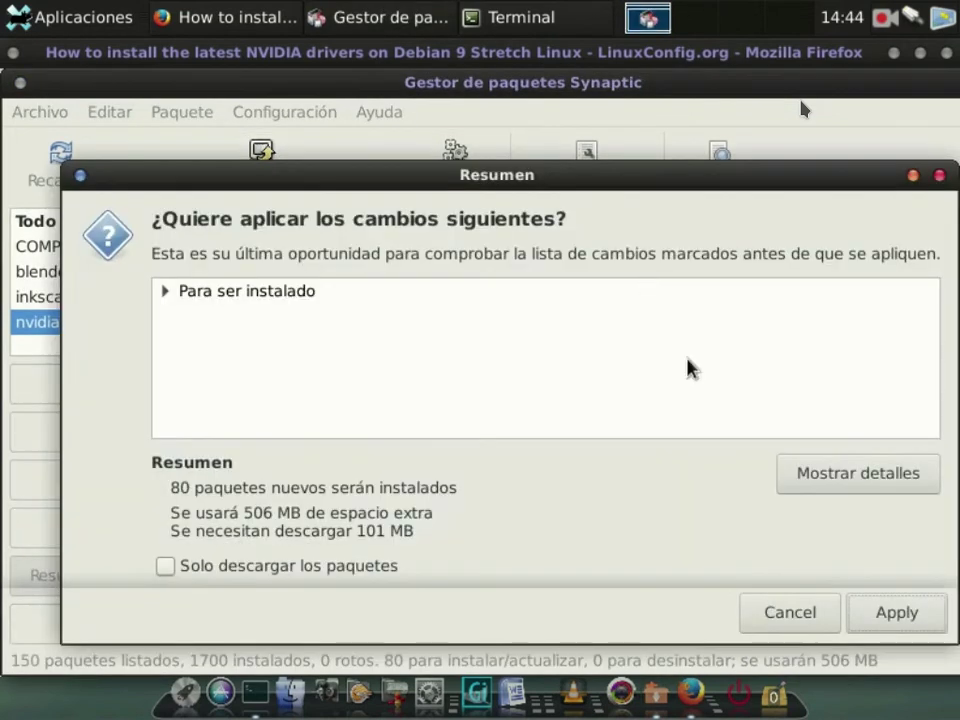
pyautogui.click(908, 615)
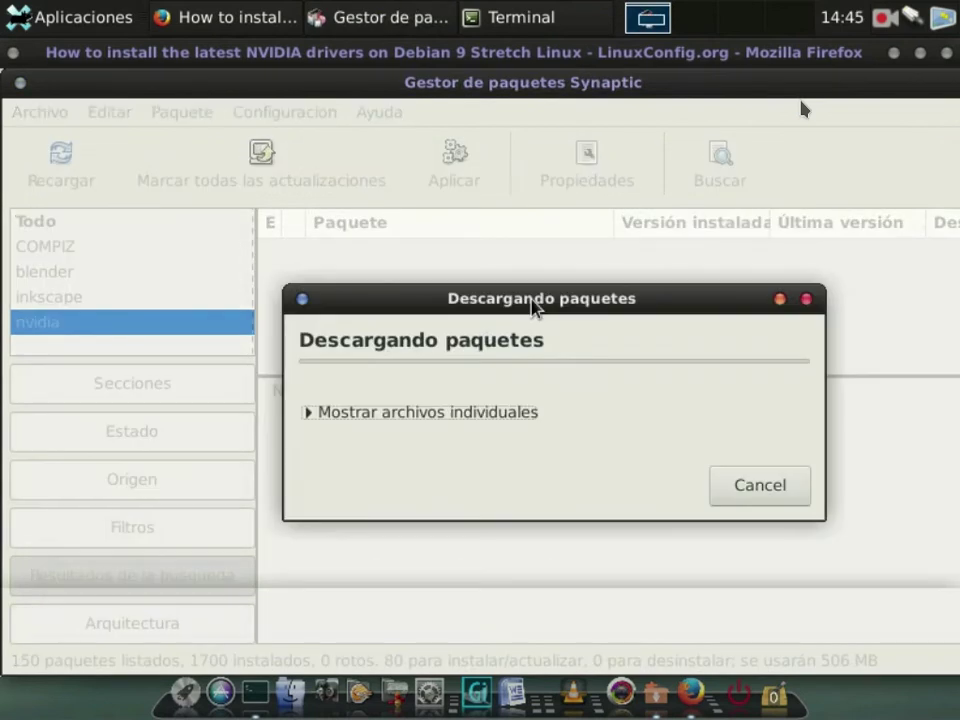
pyautogui.click(307, 412)
pyautogui.moveTo(572, 306); pyautogui.dragTo(498, 108)
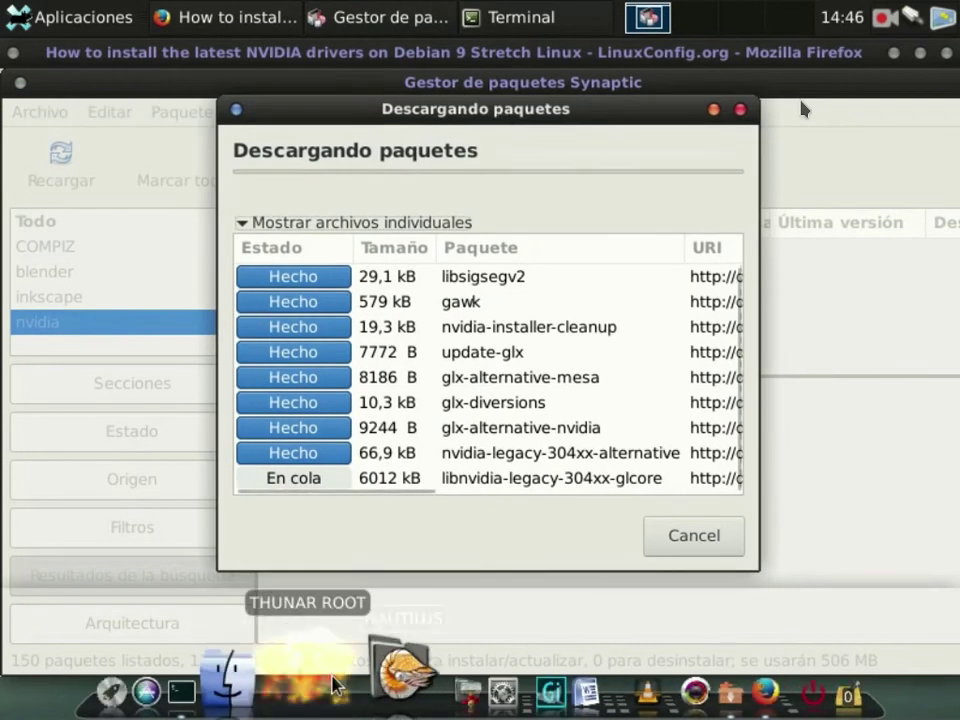
# Launch thunar from the root terminal and open the /etc/X11 folder
pyautogui.click(256, 672)
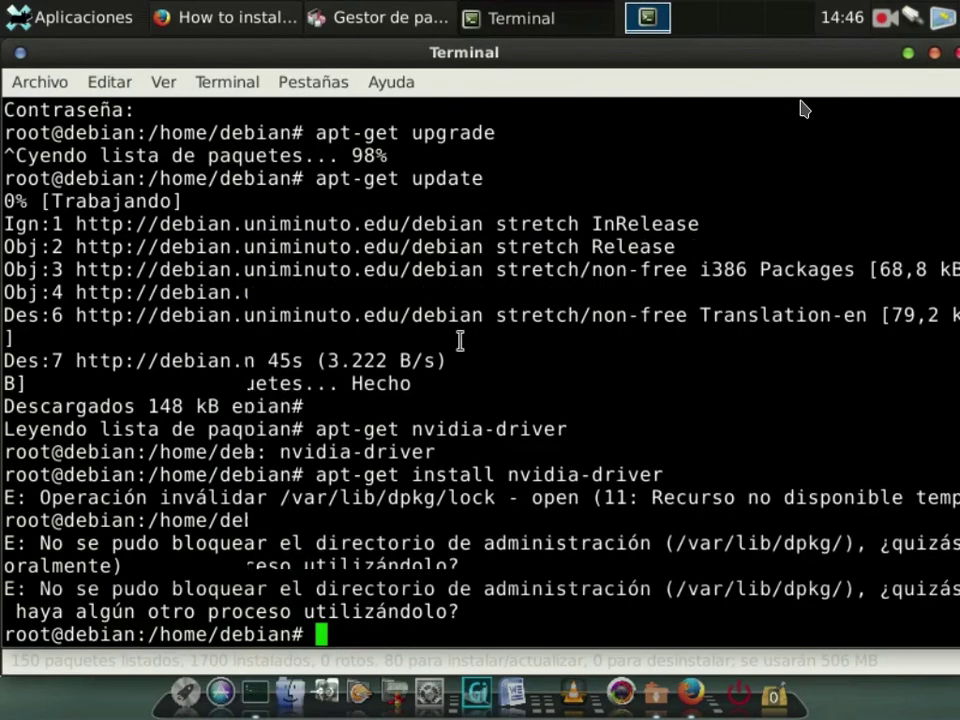
pyautogui.write('thunar')
pyautogui.press('Return')
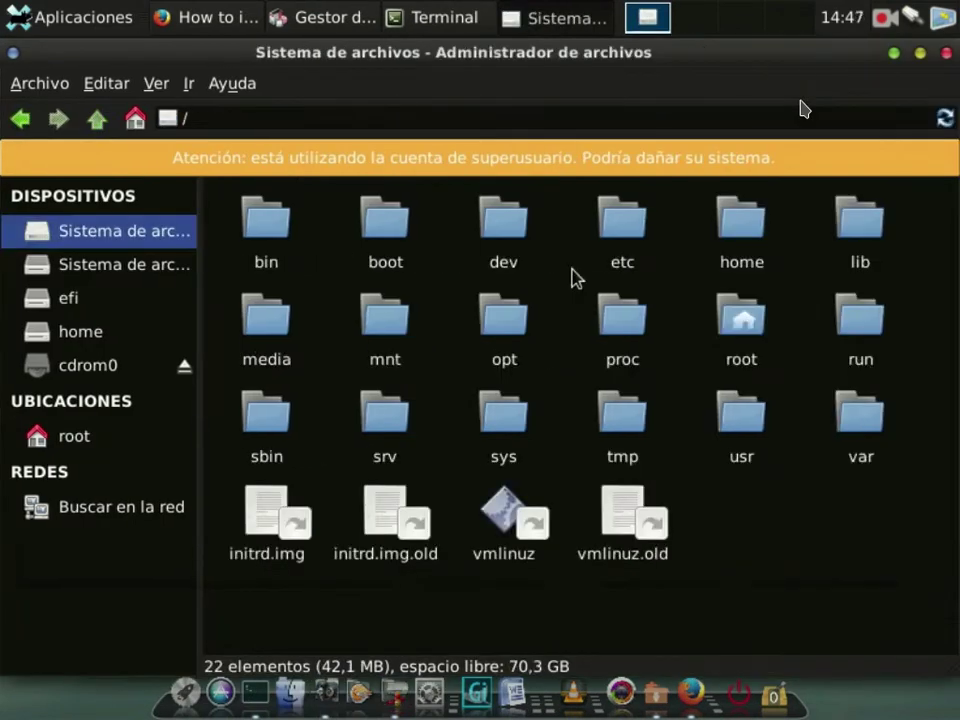
pyautogui.doubleClick(618, 245)
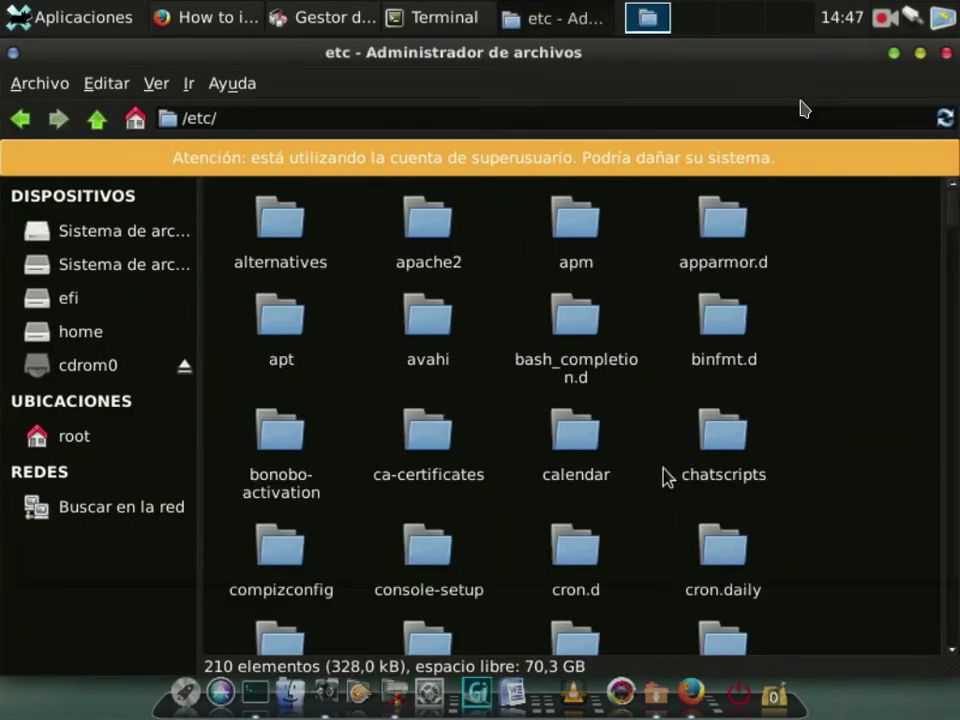
pyautogui.write('x')
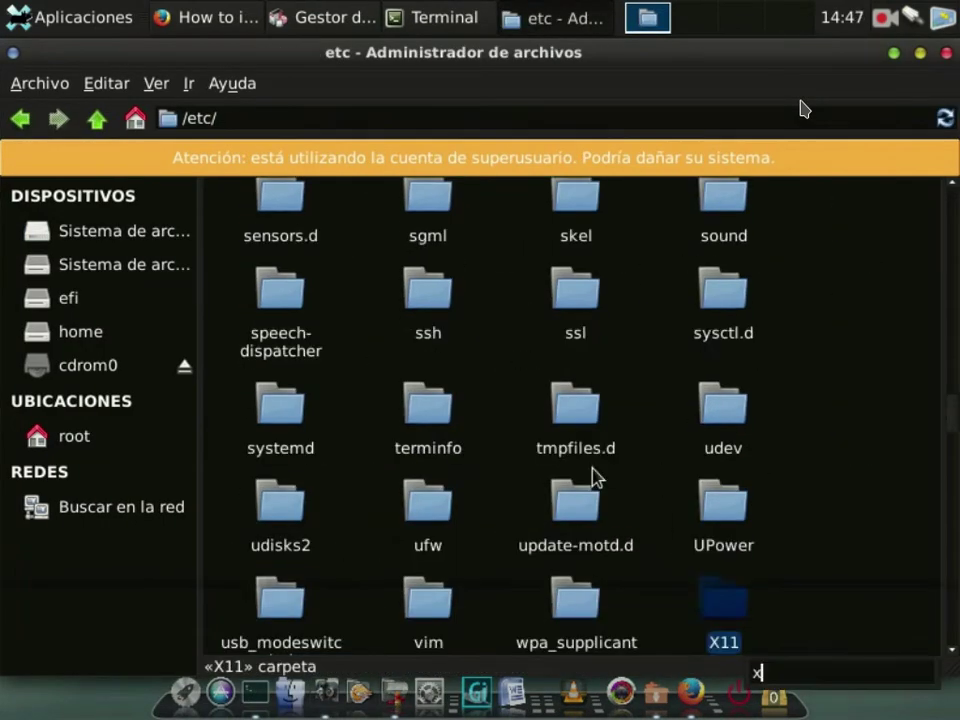
pyautogui.press('Return')
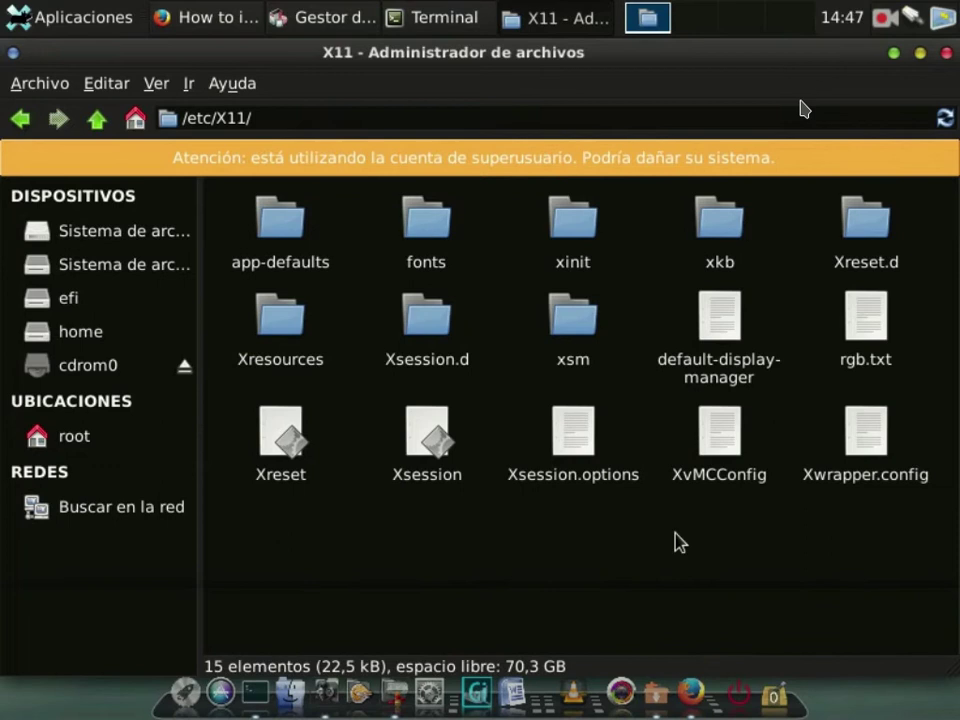
# Create a new folder named xorg.conf.d inside /etc/X11
pyautogui.rightClick(557, 561)
pyautogui.click(660, 296)
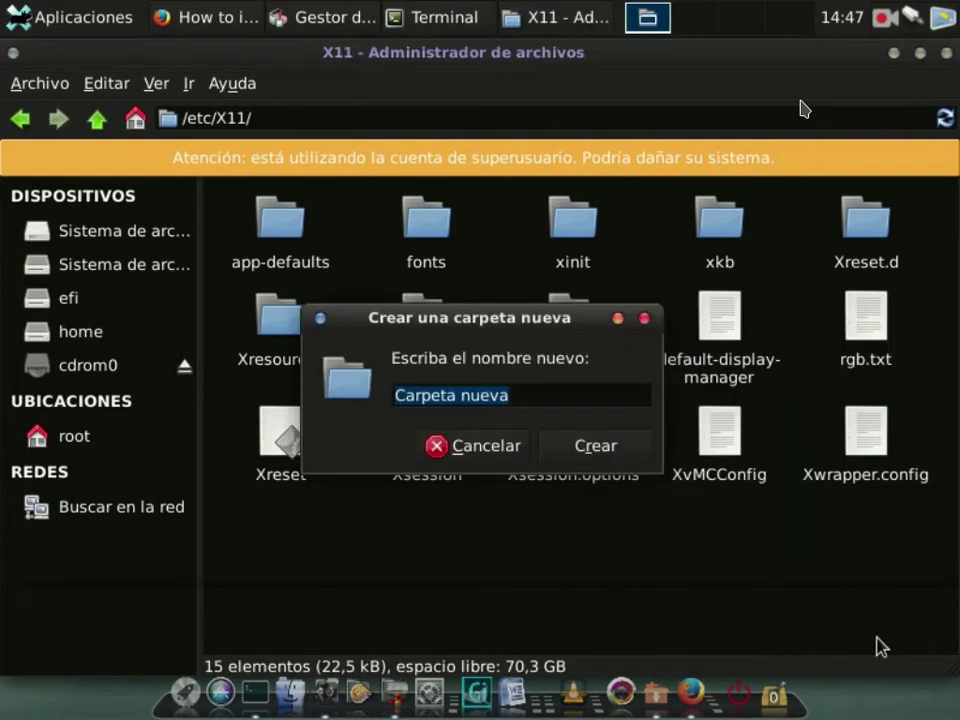
pyautogui.write('xorg.conf.d')
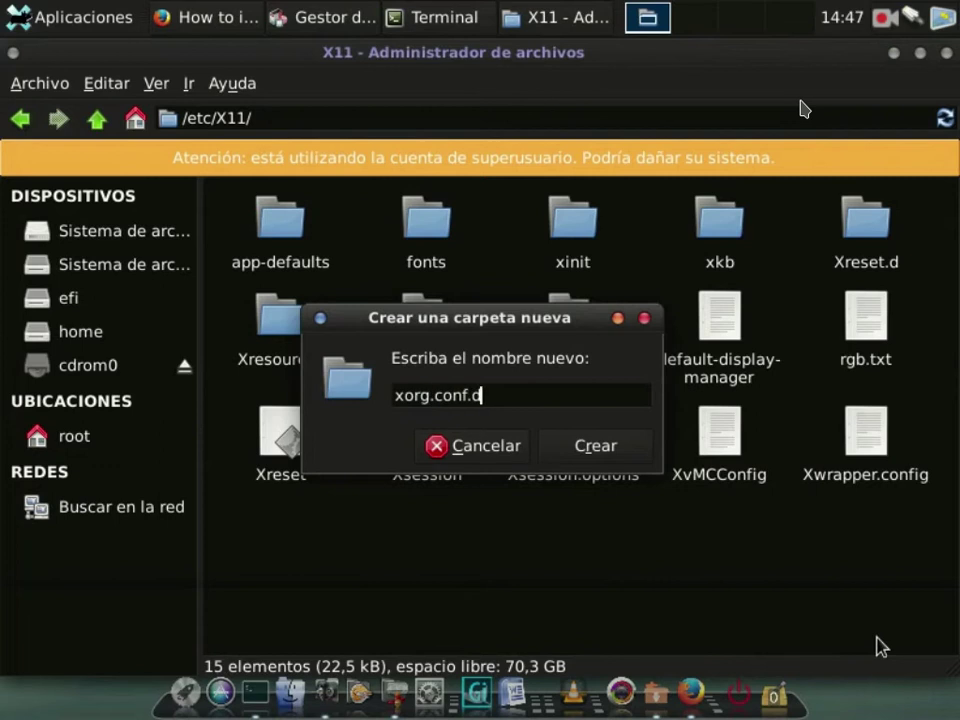
pyautogui.press('Return')
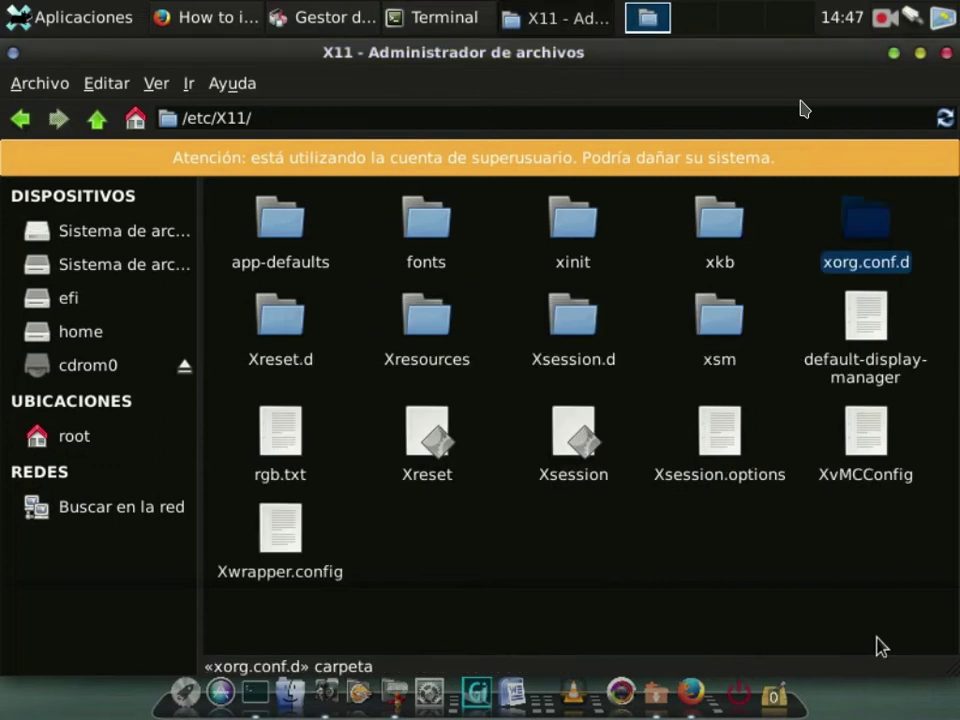
# Open the xorg.conf.d folder and create an empty file named 20-nvidia.conf in it
pyautogui.press('Return')
pyautogui.rightClick(392, 347)
pyautogui.moveTo(653, 381)
pyautogui.click(760, 413)
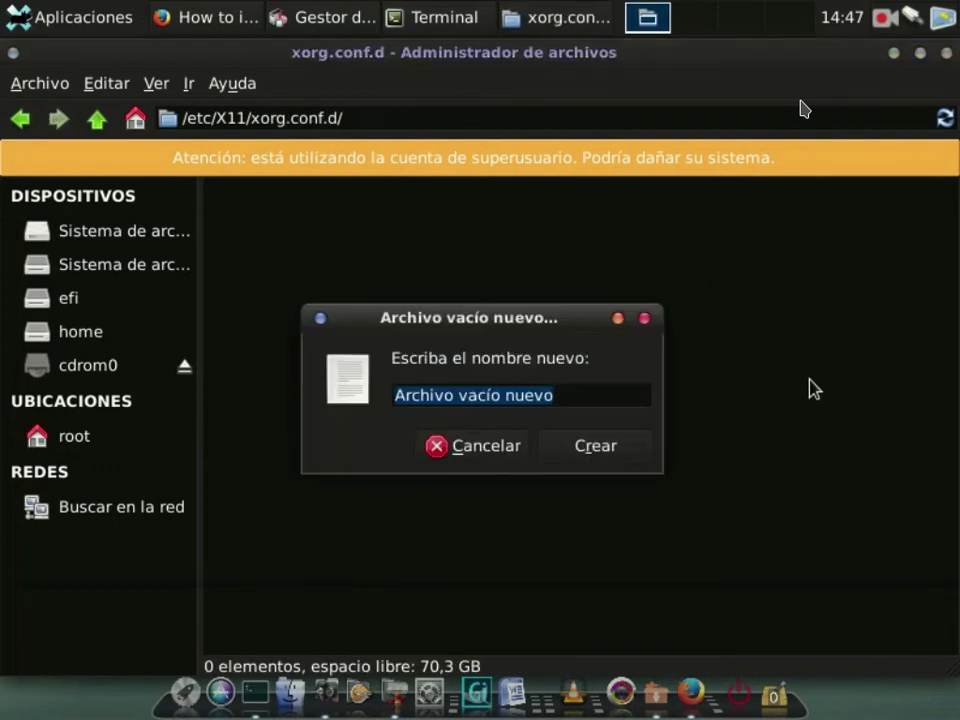
pyautogui.press('Tab')
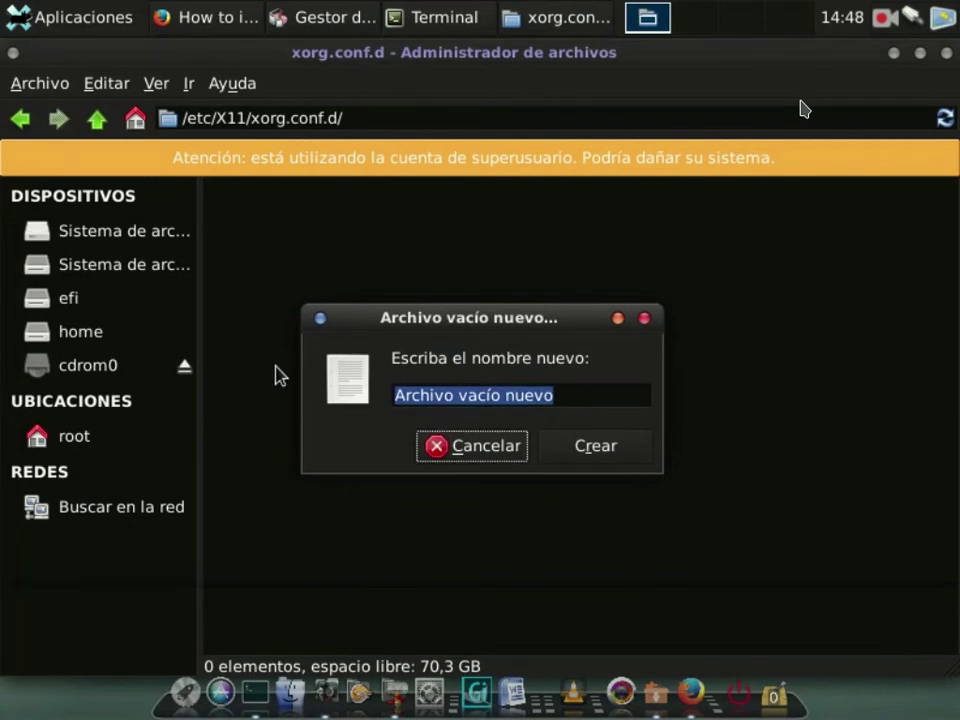
pyautogui.click(561, 394)
pyautogui.press('BackSpace')
pyautogui.press('BackSpace')
pyautogui.press('BackSpace')
pyautogui.press('BackSpace')
pyautogui.press('BackSpace')
pyautogui.press('BackSpace')
pyautogui.press('BackSpace')
pyautogui.press('BackSpace')
pyautogui.press('BackSpace')
pyautogui.press('BackSpace')
pyautogui.press('BackSpace')
pyautogui.press('BackSpace')
pyautogui.press('BackSpace')
pyautogui.press('BackSpace')
pyautogui.press('BackSpace')
pyautogui.press('BackSpace')
pyautogui.press('BackSpace')
pyautogui.press('BackSpace')
pyautogui.press('BackSpace')
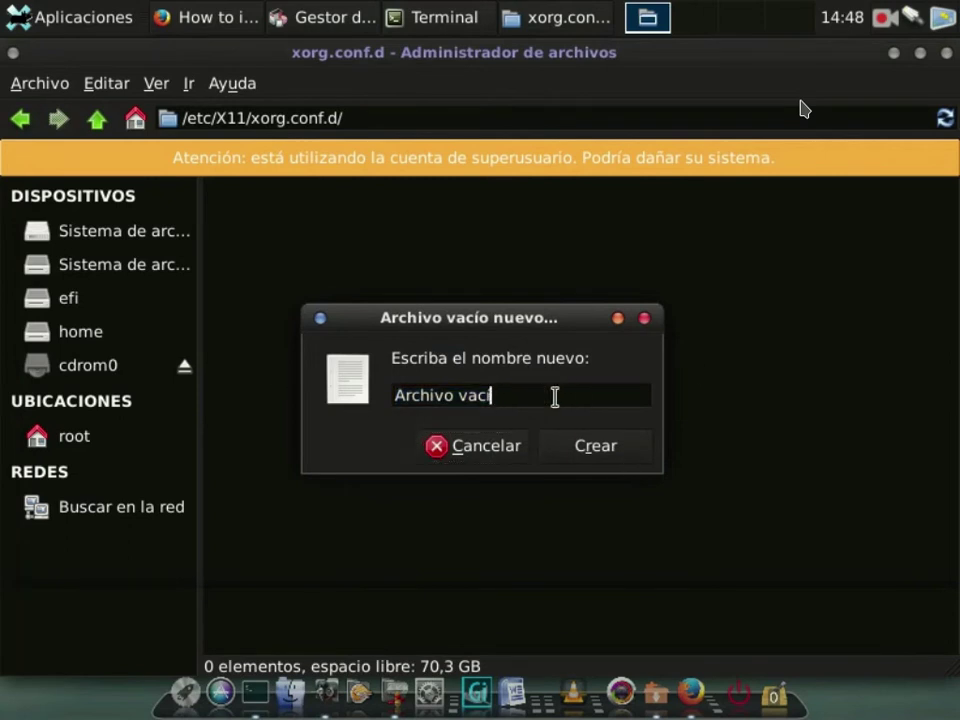
pyautogui.write('20-conf')
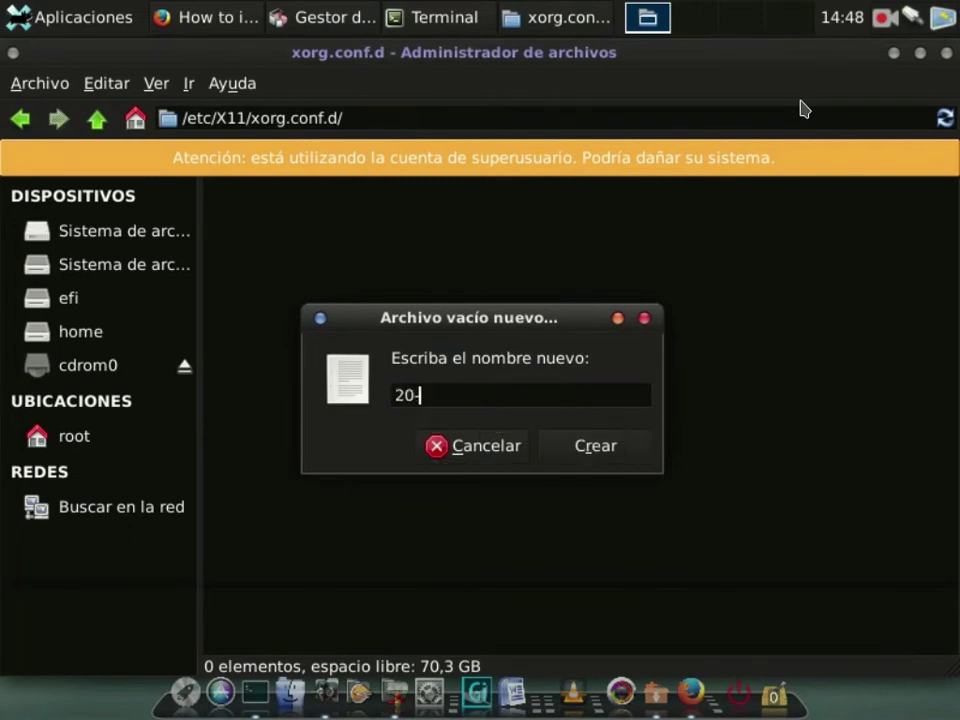
pyautogui.press('BackSpace')
pyautogui.press('BackSpace')
pyautogui.press('BackSpace')
pyautogui.press('BackSpace')
pyautogui.press('BackSpace')
pyautogui.write('-nvidia.conf')
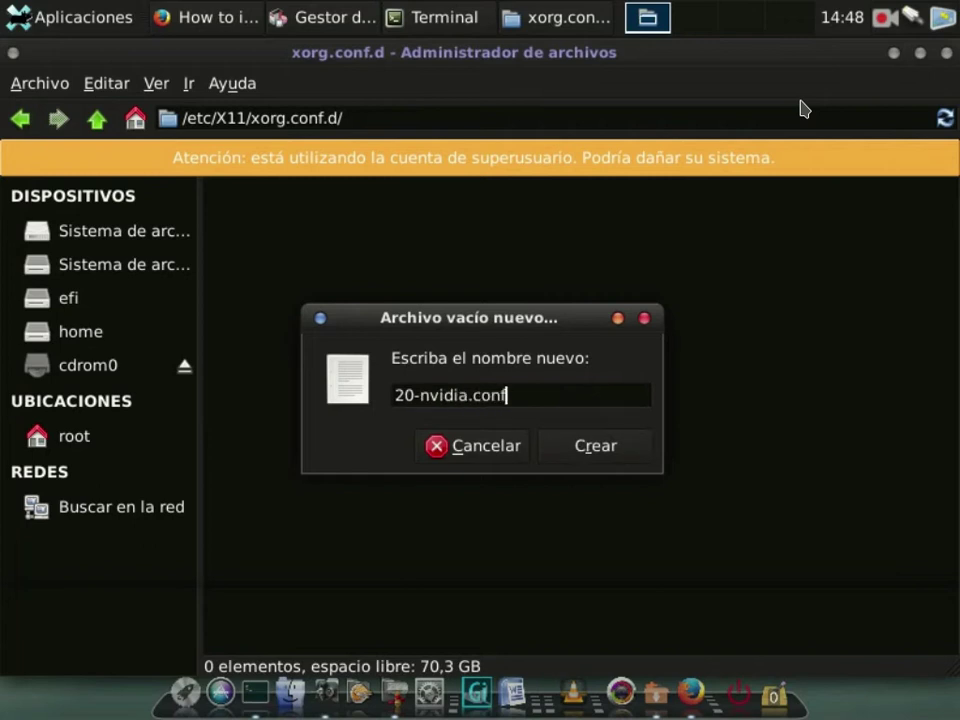
pyautogui.press('Return')
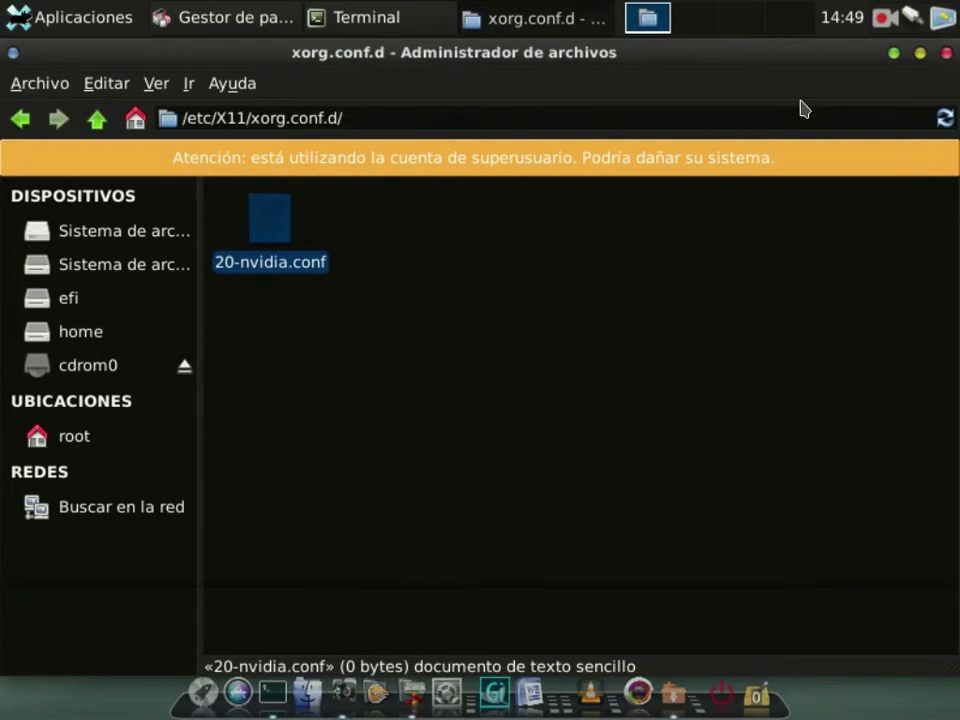
# Open 20-nvidia.conf in Mousepad and start a Section "Device" with Identifier "My GPU" and Driver "nvidia" on indented lines
pyautogui.rightClick(268, 220)
pyautogui.click(463, 274)
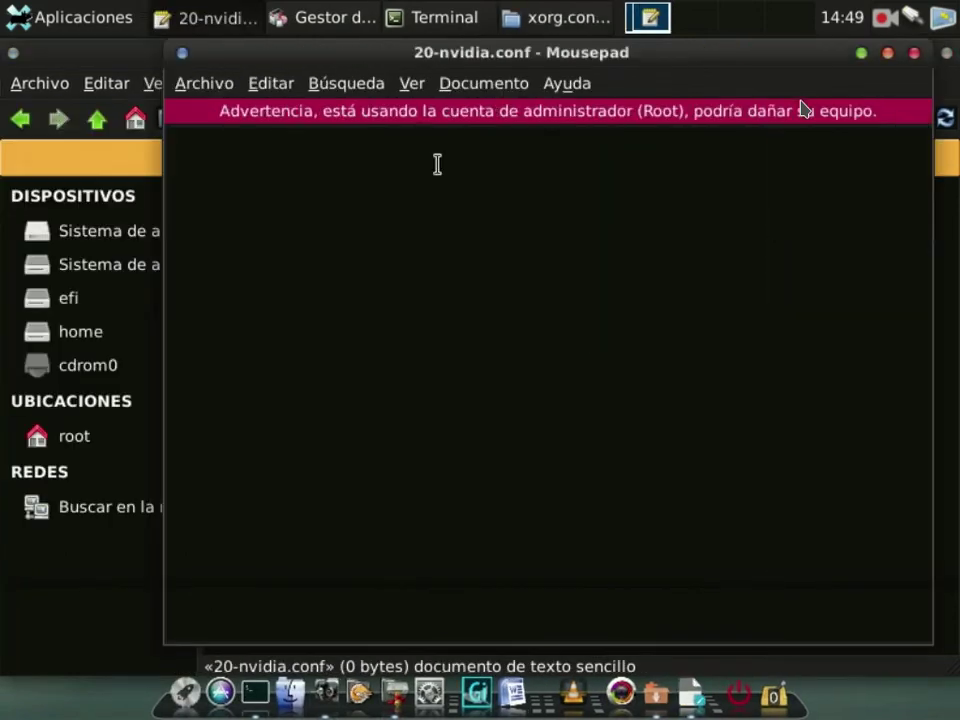
pyautogui.write('Section "')
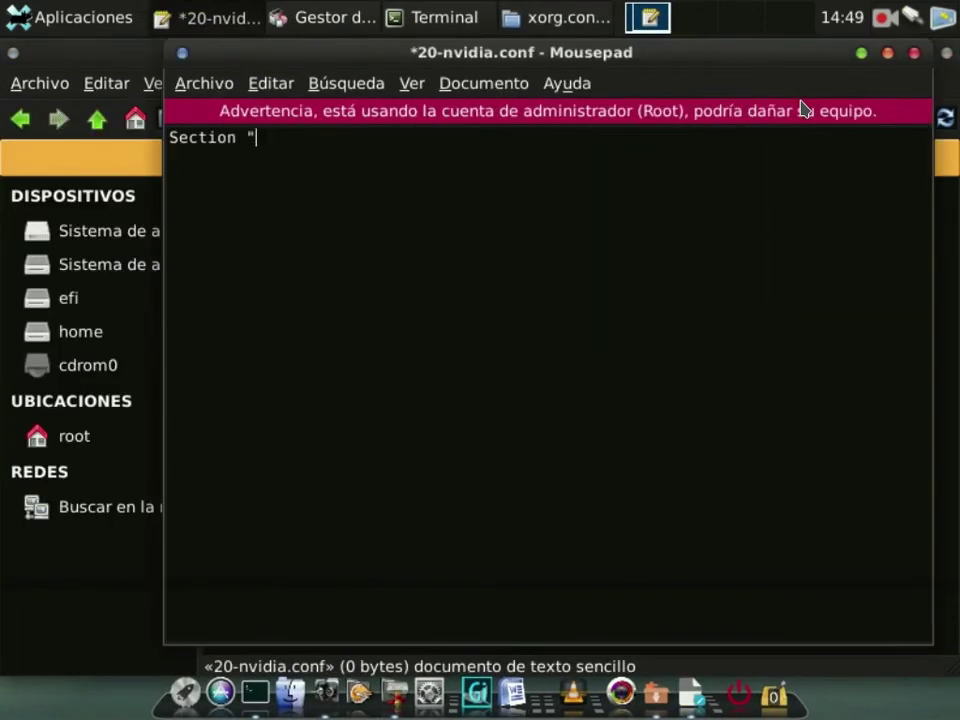
pyautogui.write('Device" \t')
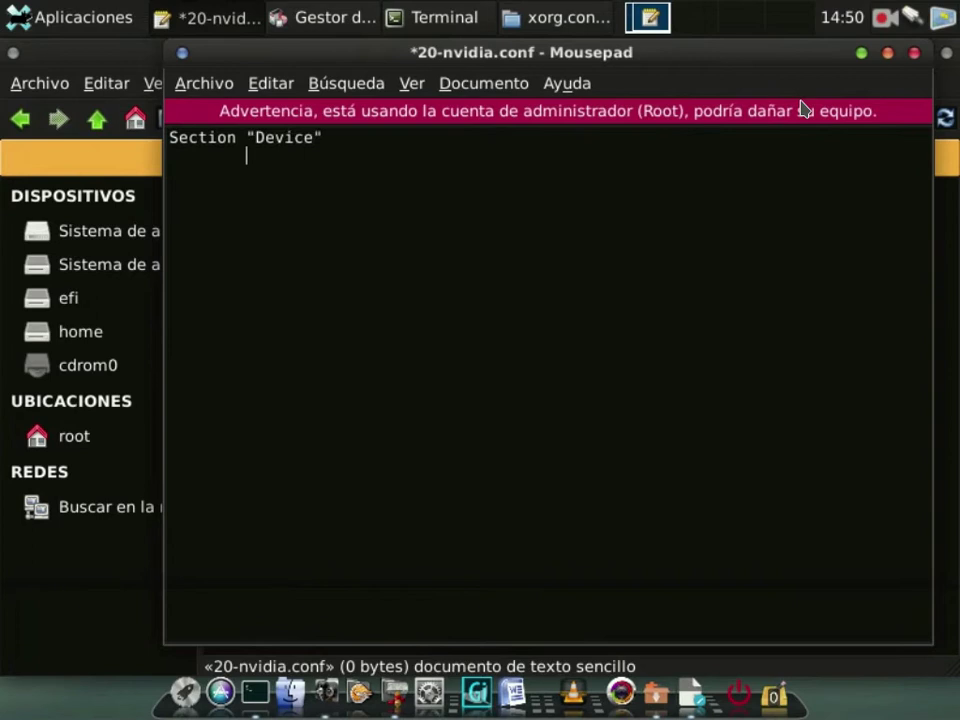
pyautogui.write('Identifier "My GPU" \t')
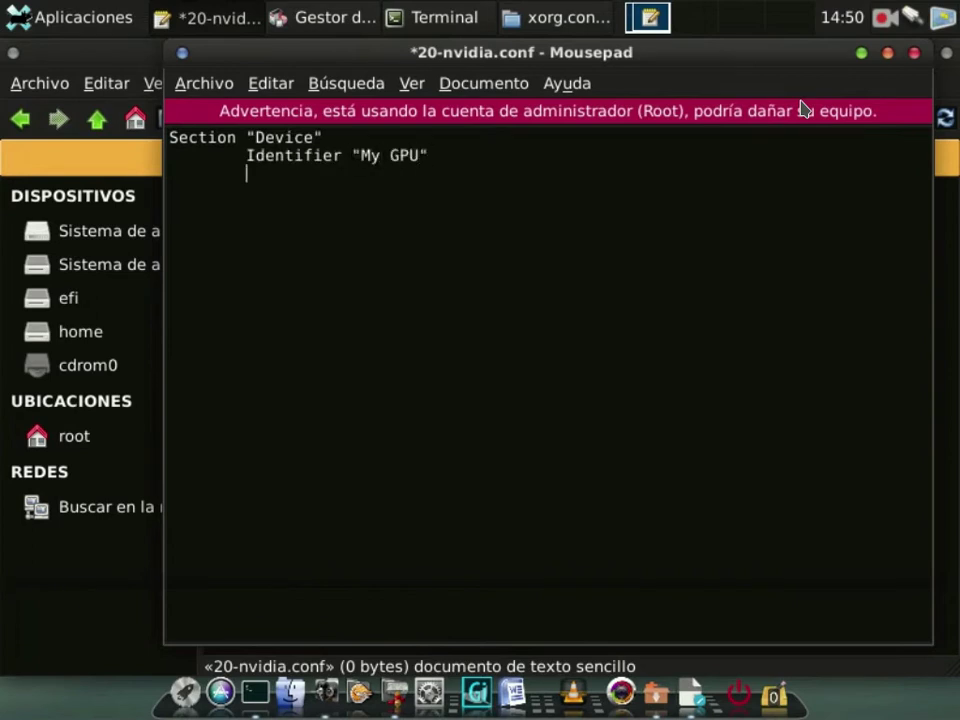
pyautogui.write('Driver "nvidia" \t')
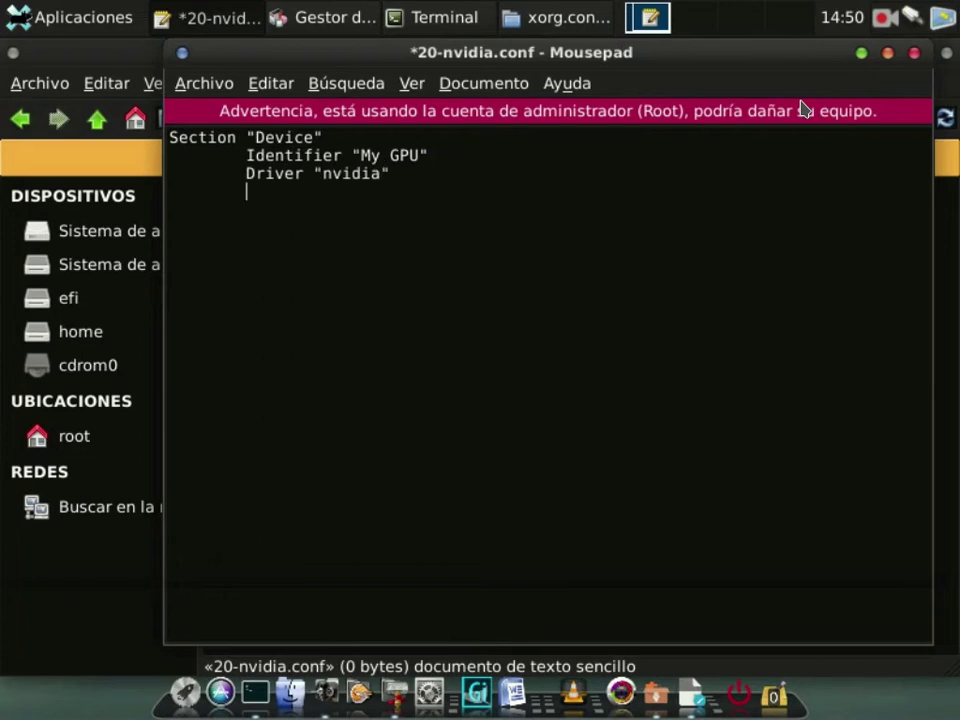
# Add the indented lines Option "Nologo""1" and Option "RenderAccel""1", with no space between option name and value
pyautogui.write('Option "Nolo')
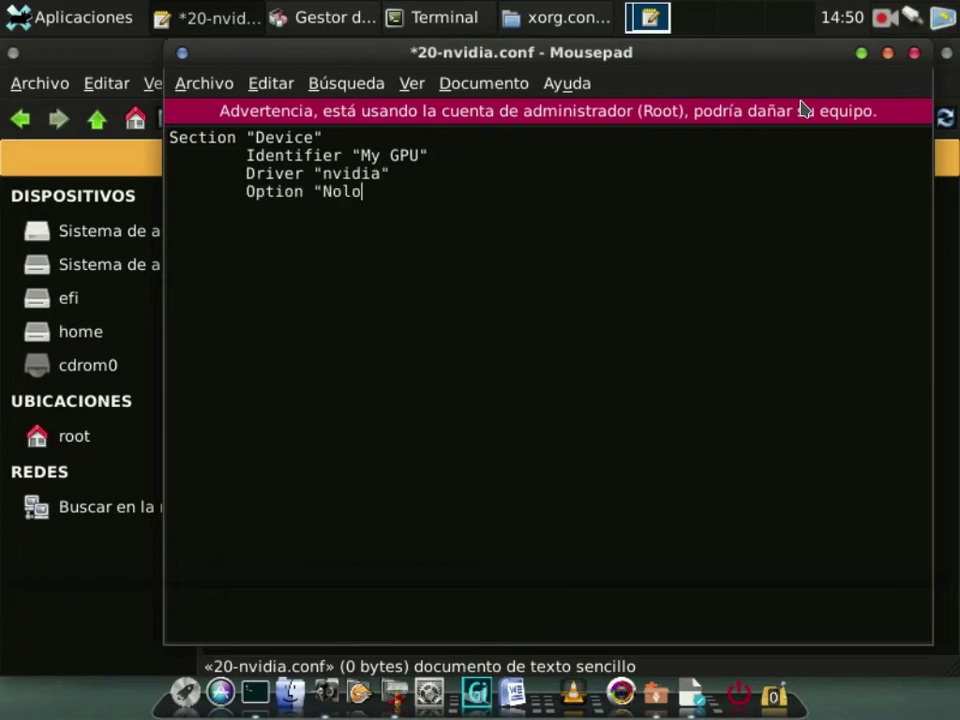
pyautogui.write('go" "1" \tOption ')
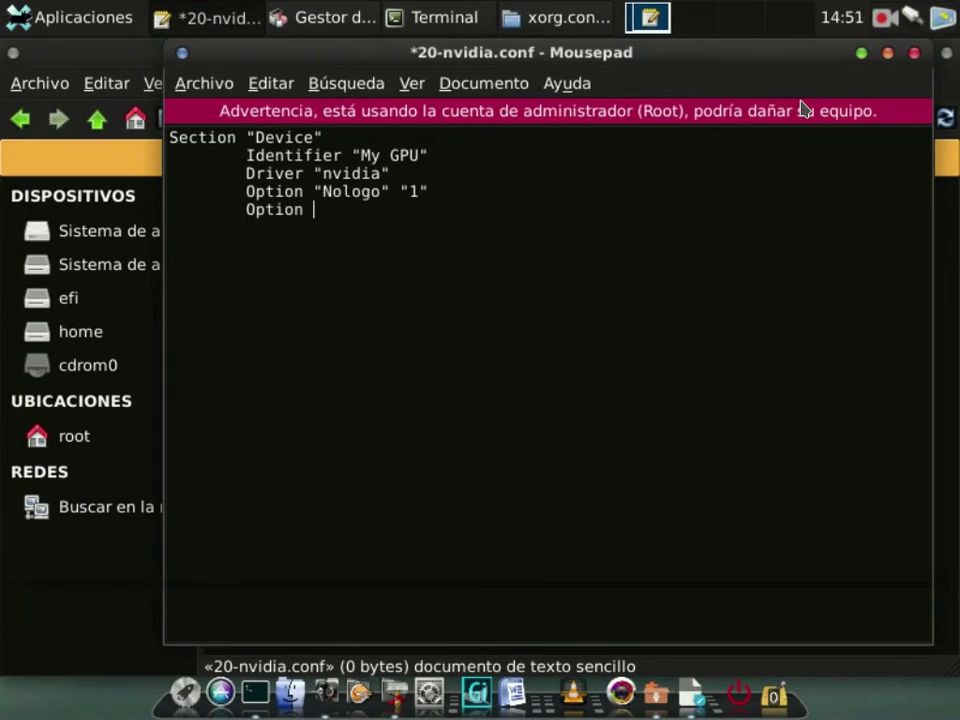
pyautogui.write('"RenderAcce')
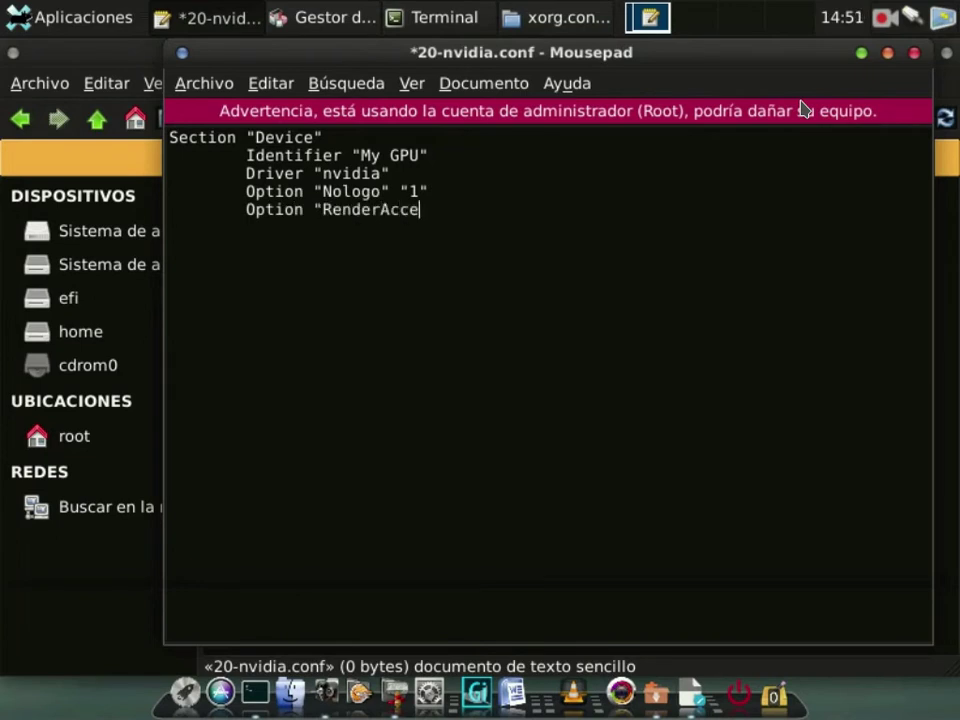
pyautogui.write('l" "1"')
pyautogui.press('BackSpace')
pyautogui.press('Down')
pyautogui.press('Right')
pyautogui.press('Right')
pyautogui.press('Right')
pyautogui.press('BackSpace')
pyautogui.press('End')
# Add the indented lines Option "TripleBuffer""true" and Option "MigrationHeuristic""greedy" to the Device section
pyautogui.press('Return')
pyautogui.press('Tab')
pyautogui.write('Option')
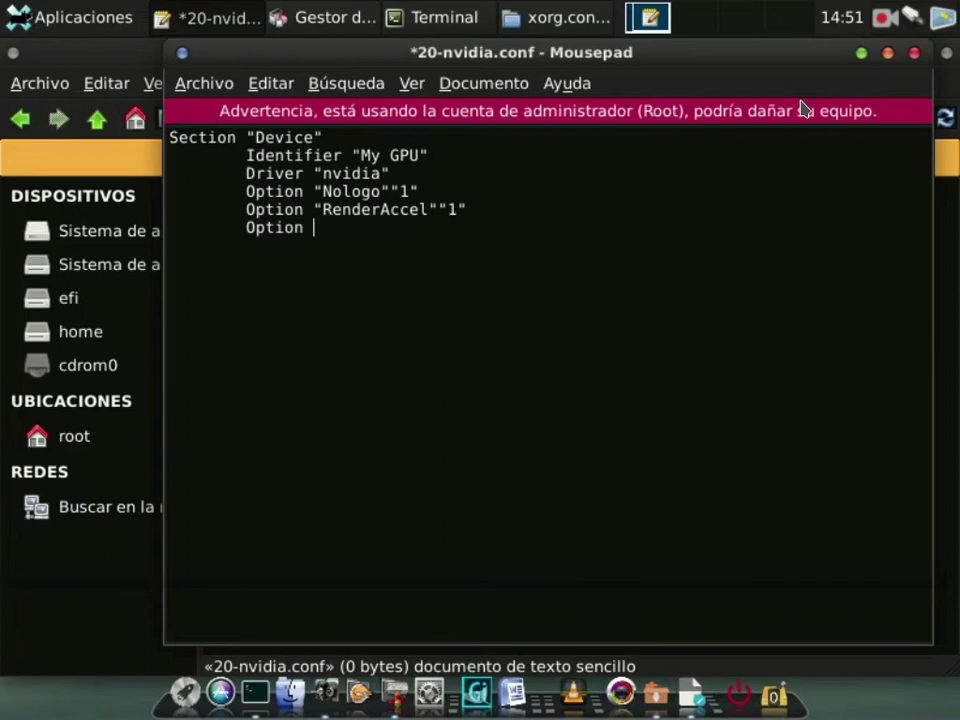
pyautogui.write(' "TripleBuffer')
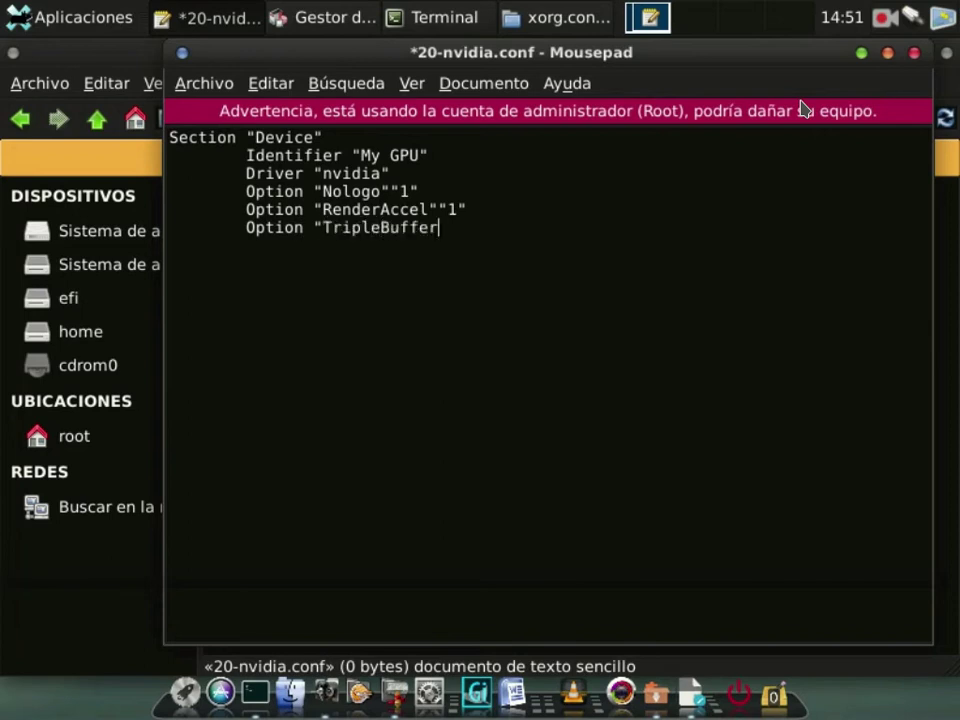
pyautogui.write('""true" \t')
pyautogui.write('Option ')
pyautogui.write('"')
pyautogui.press('BackSpace')
pyautogui.write('"')
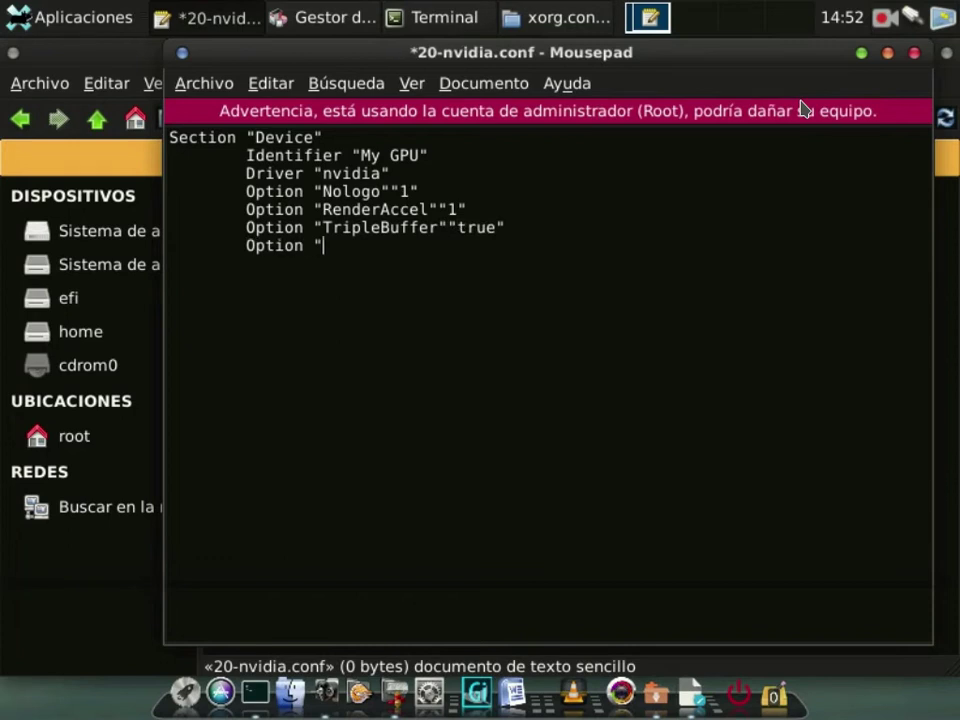
pyautogui.write('MigrationHeuristic')
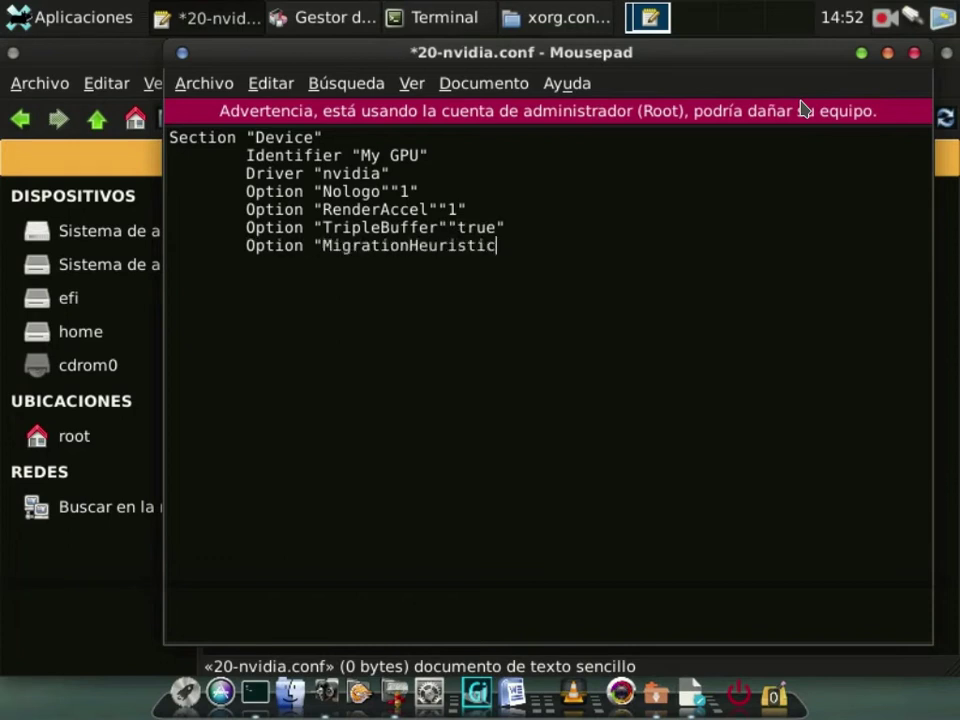
pyautogui.write('""greedy"')
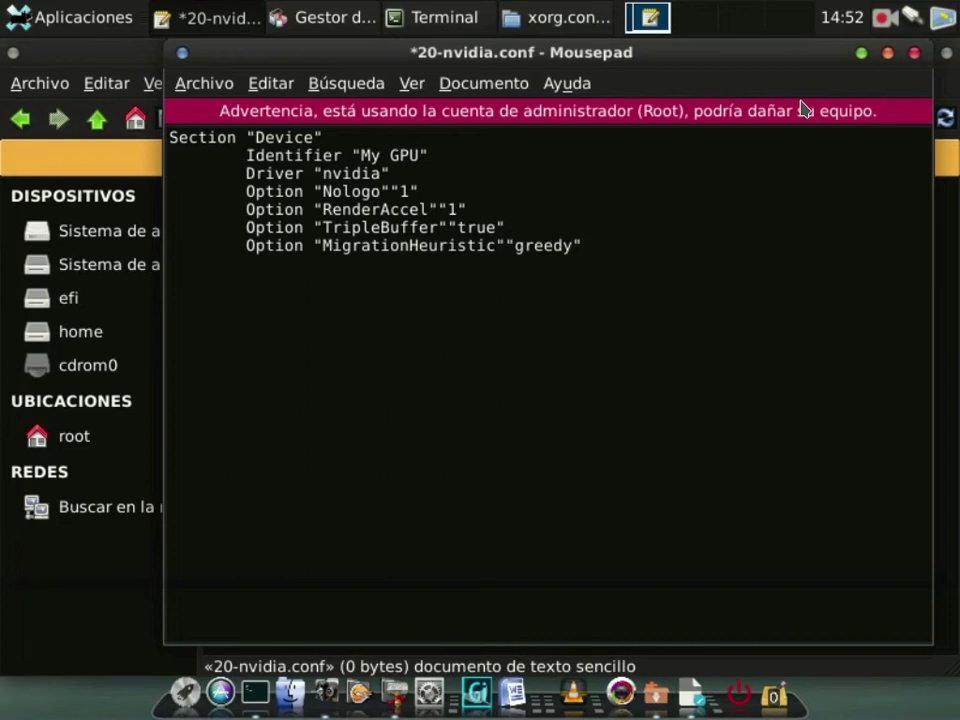
# End the Device section with an unindented EndSection line, then close 20-nvidia.conf, saving its changes
pyautogui.press('Return')
pyautogui.write('EndSection')
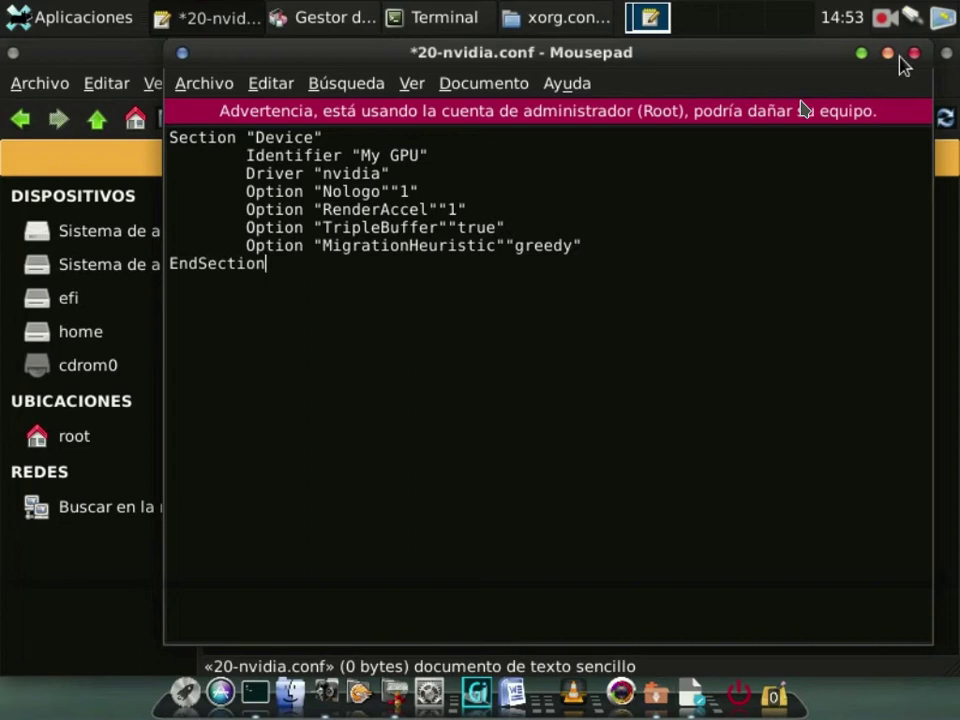
pyautogui.click(913, 53)
pyautogui.click(789, 446)
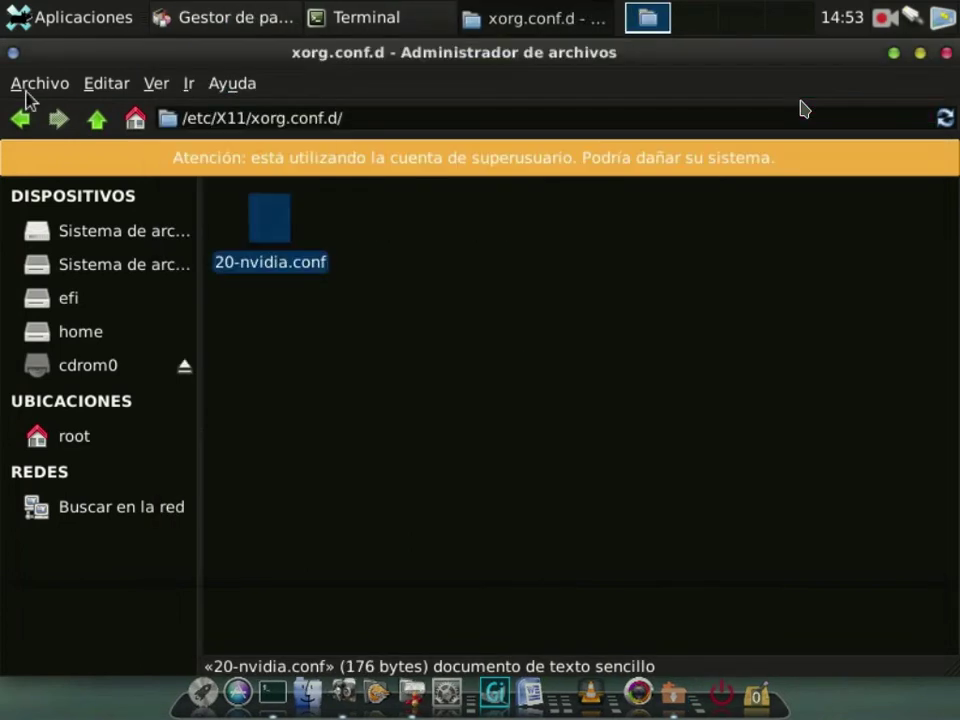
# Go to the /etc/modprobe.d folder and create an empty file named blacklist.conf there
pyautogui.click(101, 125)
pyautogui.click(96, 122)
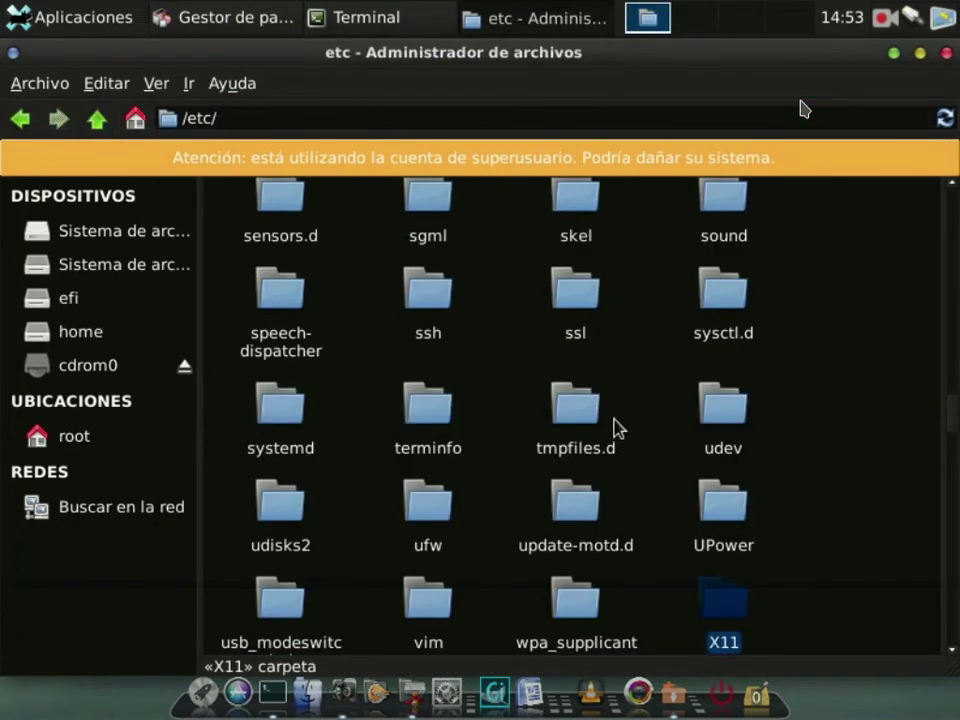
pyautogui.scroll(5, 615, 429)
pyautogui.doubleClick(735, 216)
pyautogui.rightClick(377, 298)
pyautogui.moveTo(493, 336)
pyautogui.click(769, 392)
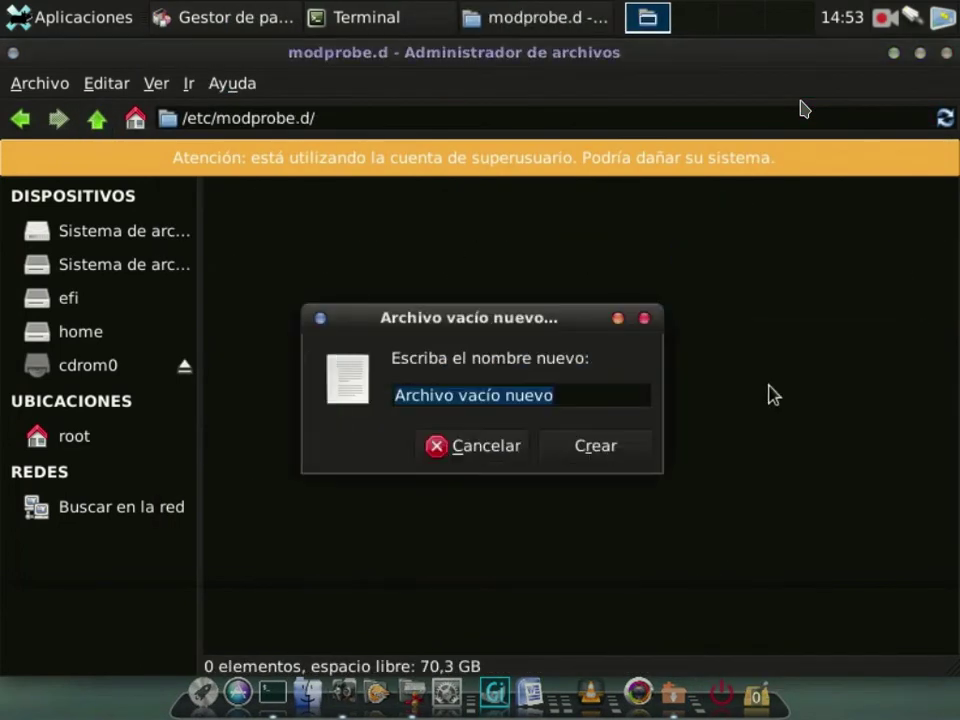
pyautogui.write('blacklist.conf')
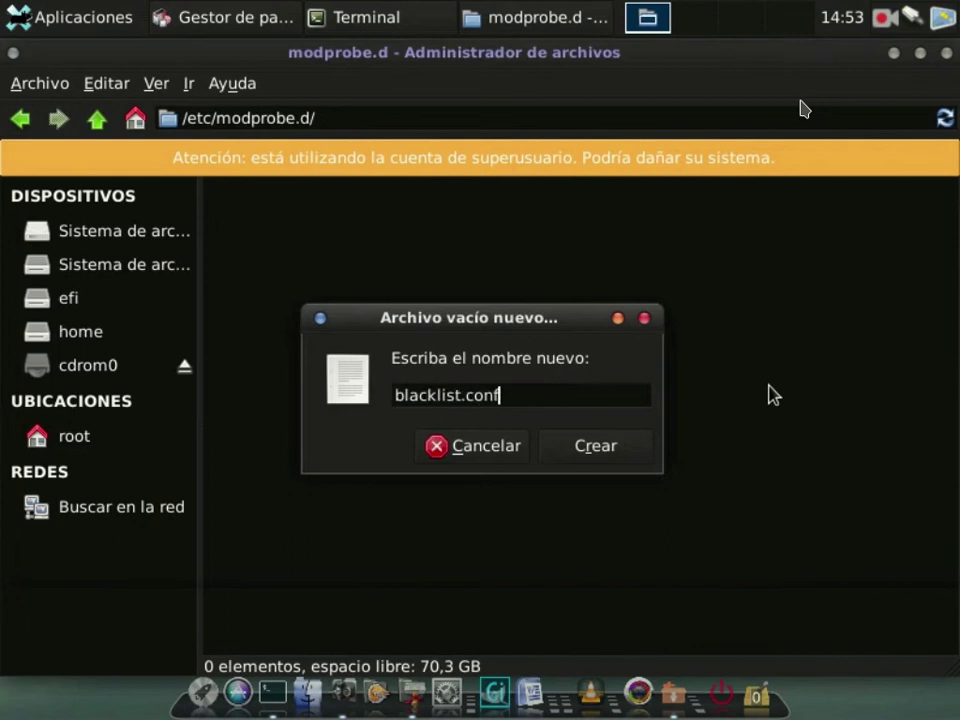
pyautogui.press('Return')
# Open blacklist.conf in Mousepad, enter "blacklist nouveau", and save and close the file and its folder window
pyautogui.rightClick(264, 222)
pyautogui.click(377, 244)
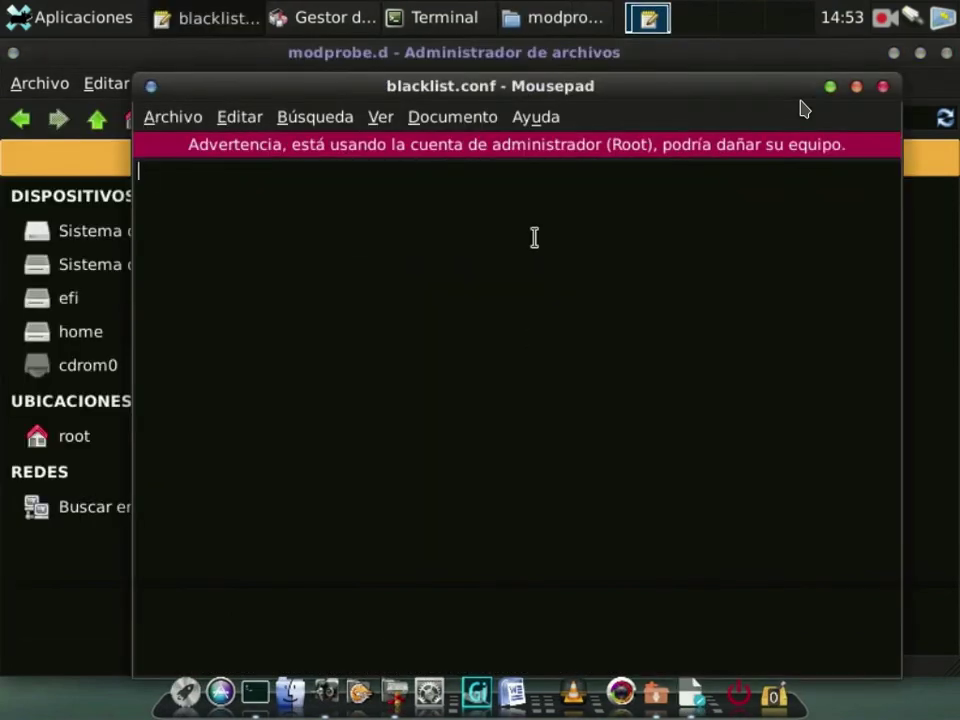
pyautogui.write('blacklist')
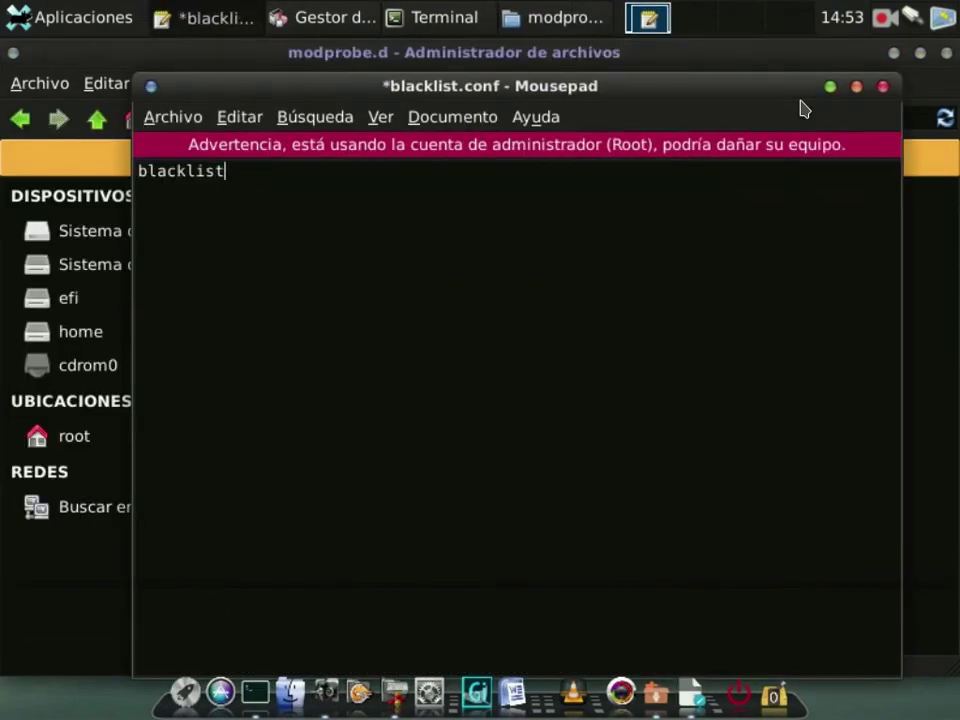
pyautogui.write(' nouveau')
pyautogui.hotkey('ctrl', 'w')
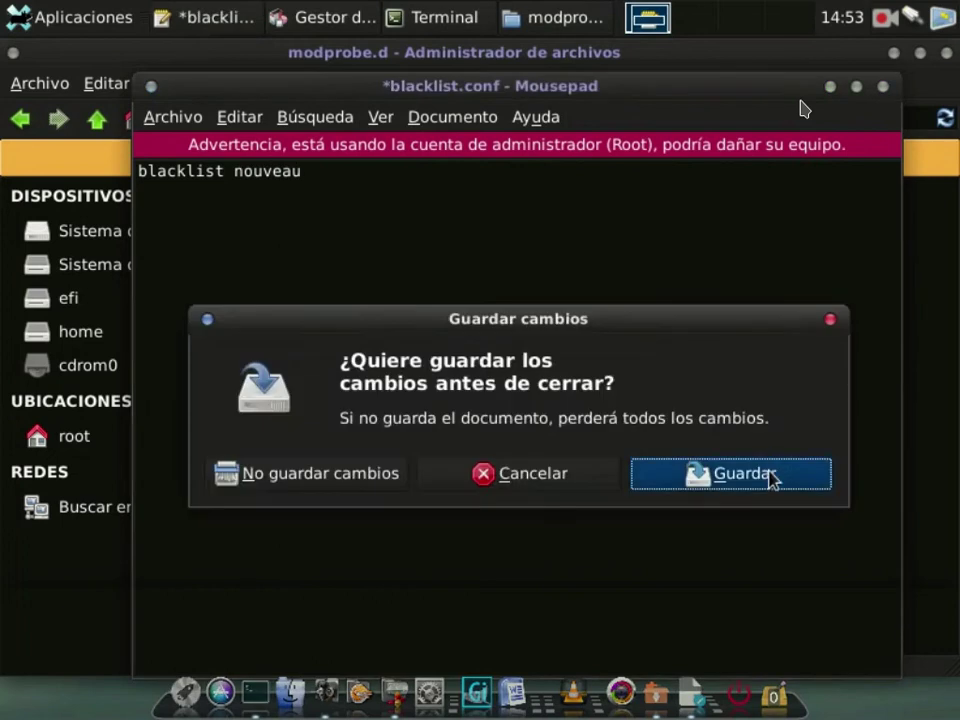
pyautogui.press('Return')
pyautogui.hotkey('ctrl', 'w')
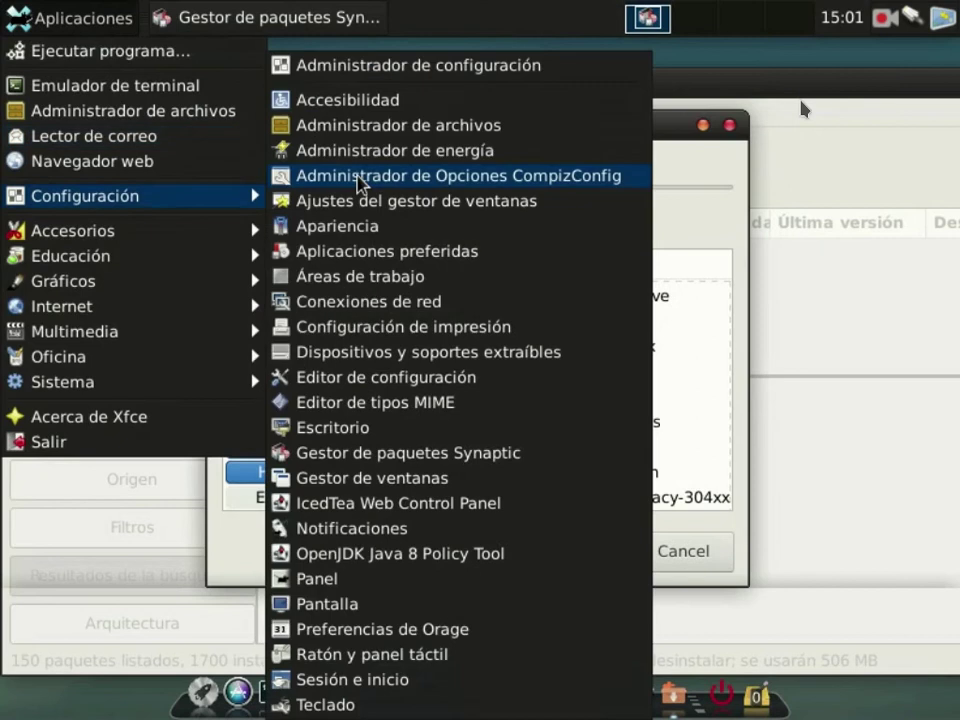
# In the Xfce window manager tweaks' compositor settings, disable shadows under dock windows and slightly lower the opacity of inactive windows
pyautogui.click(372, 196)
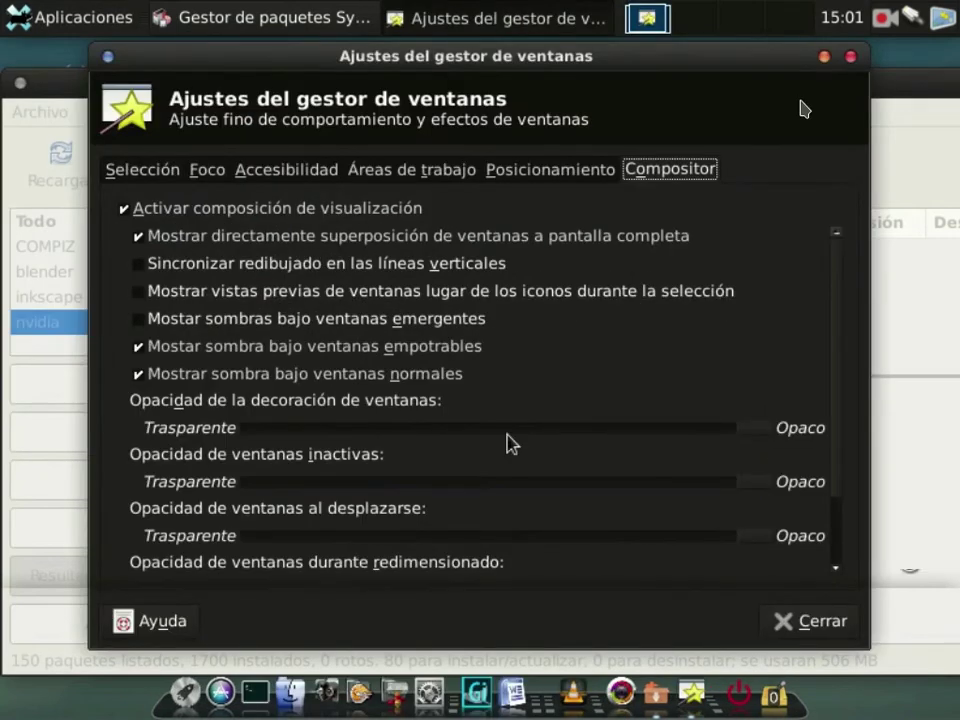
pyautogui.click(140, 348)
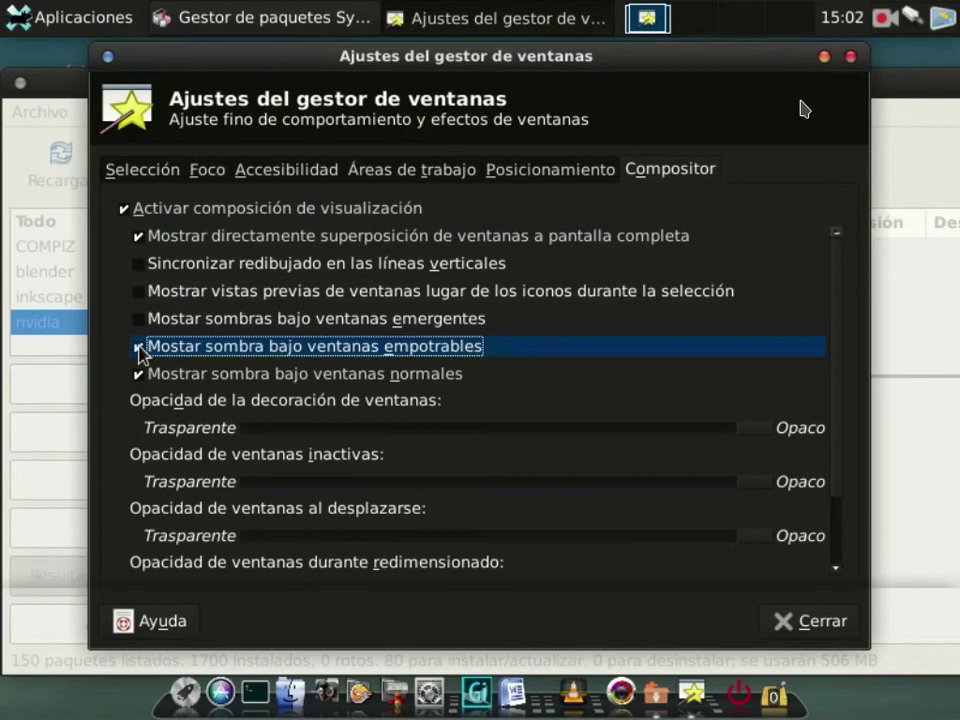
pyautogui.click(139, 348)
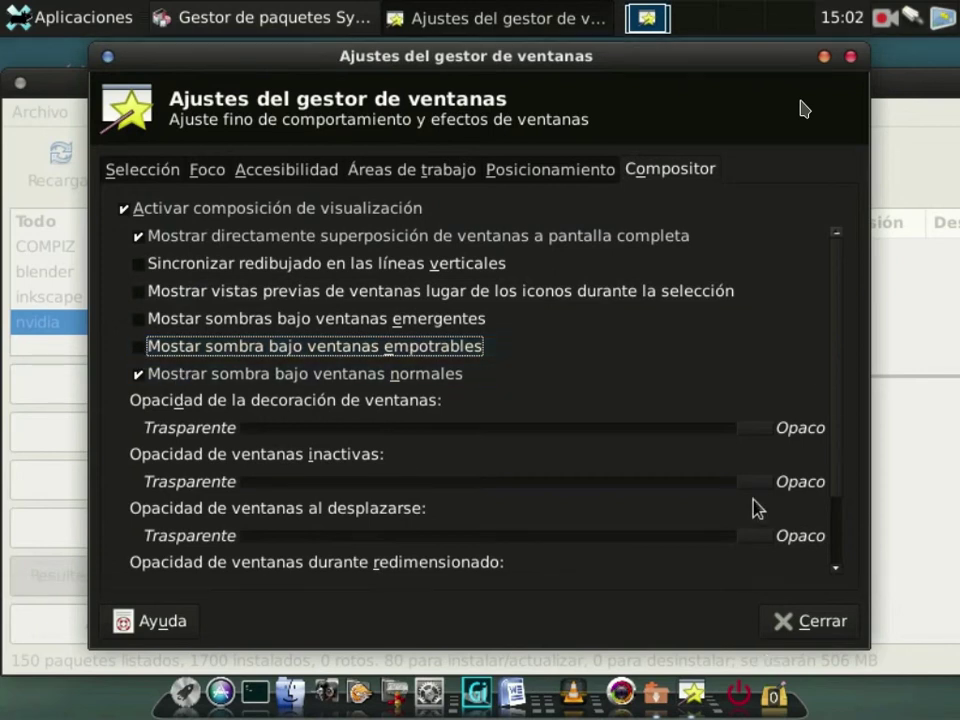
pyautogui.moveTo(757, 482); pyautogui.dragTo(700, 492)
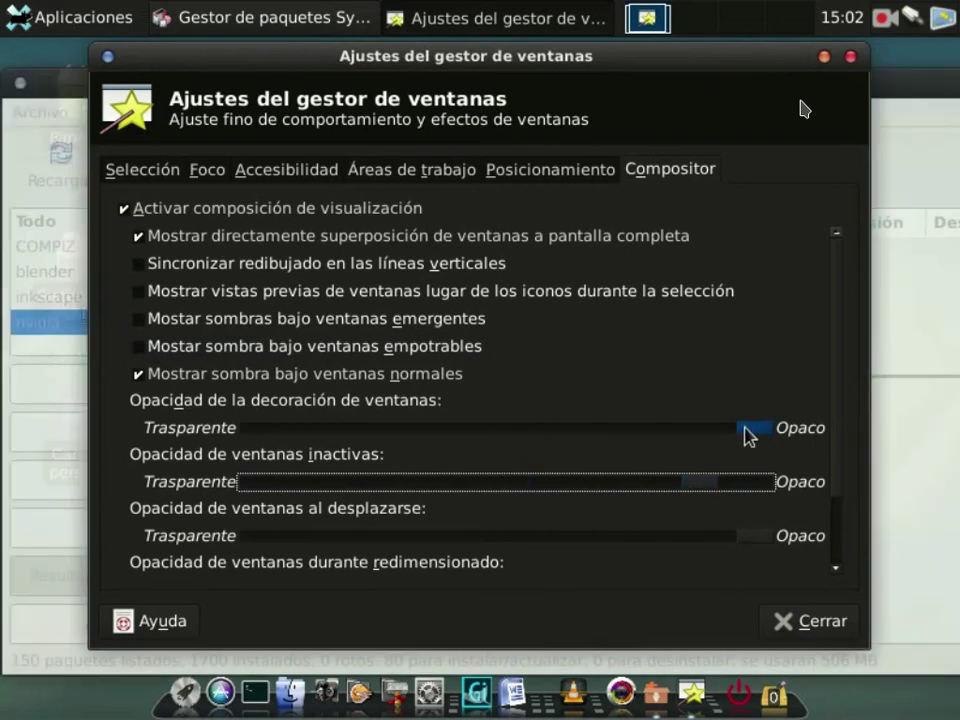
# Slightly lower the opacity of windows being moved, test it on the settings window, and try a different window decoration opacity
pyautogui.moveTo(755, 537); pyautogui.dragTo(707, 527)
pyautogui.moveTo(617, 78); pyautogui.dragTo(645, 58)
pyautogui.click(718, 428)
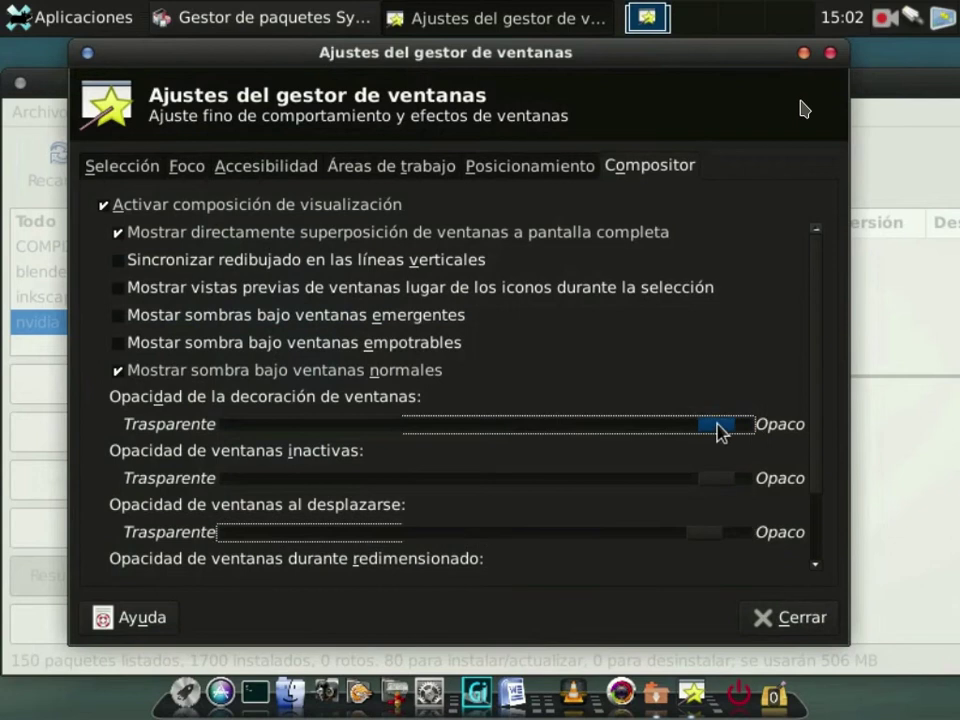
pyautogui.moveTo(718, 428); pyautogui.dragTo(263, 461)
# Try the shadow options for normal and dock windows, keeping only normal-window shadows, and close the window manager tweaks
pyautogui.click(117, 377)
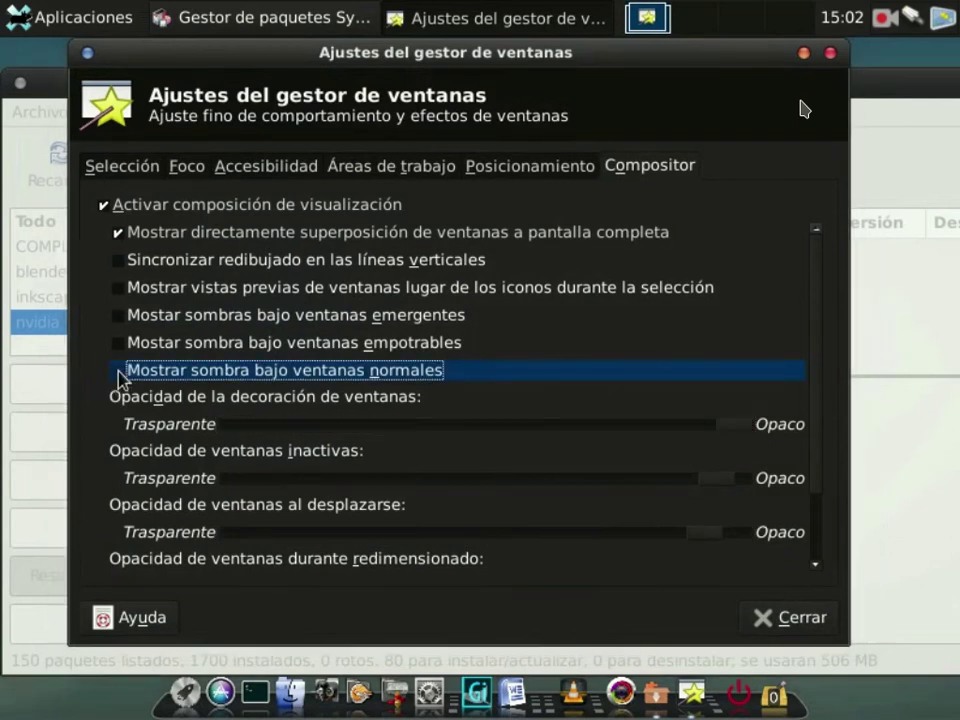
pyautogui.click(119, 373)
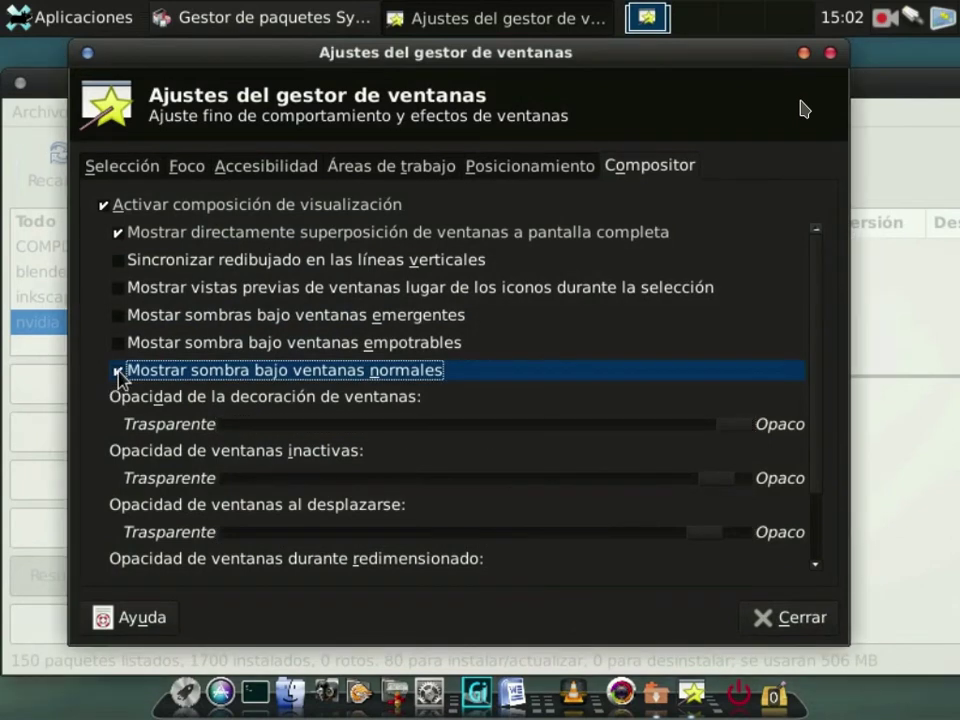
pyautogui.click(121, 344)
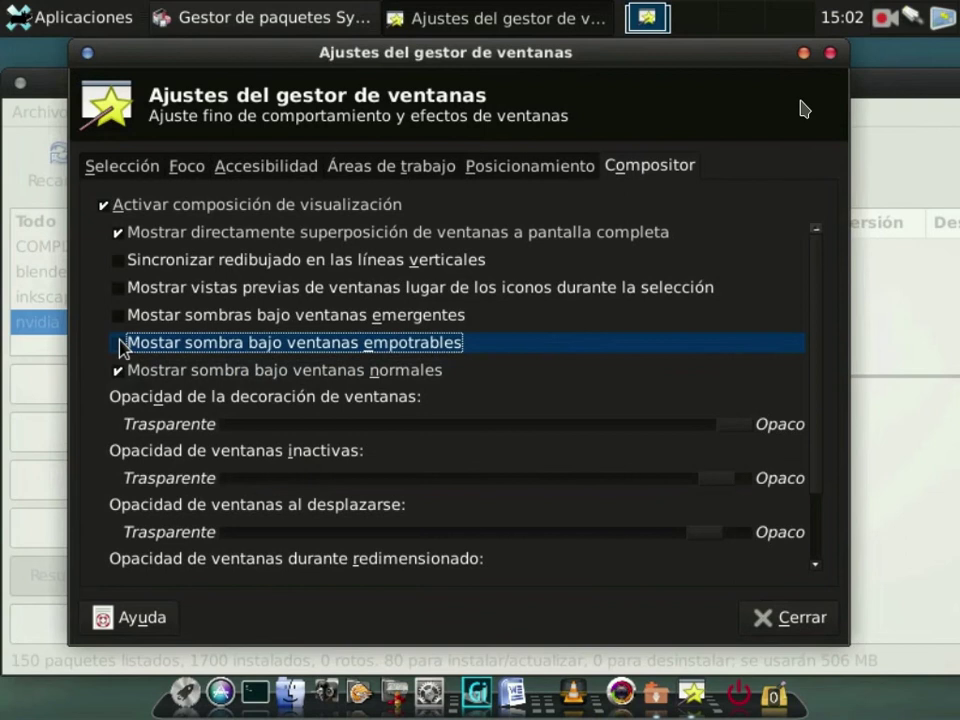
pyautogui.click(119, 343)
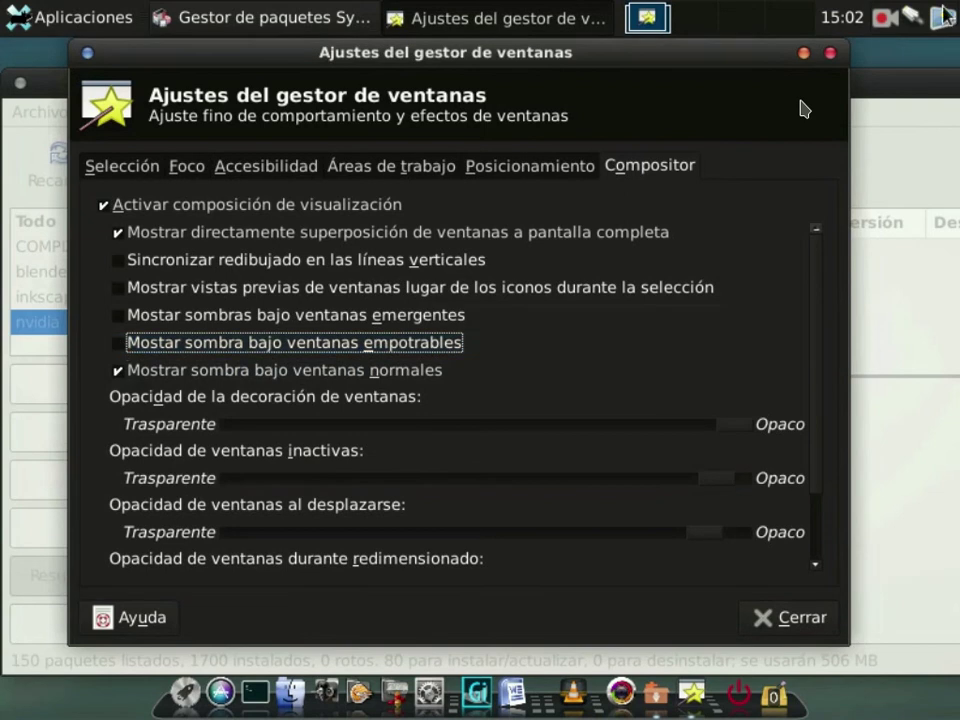
pyautogui.click(812, 643)
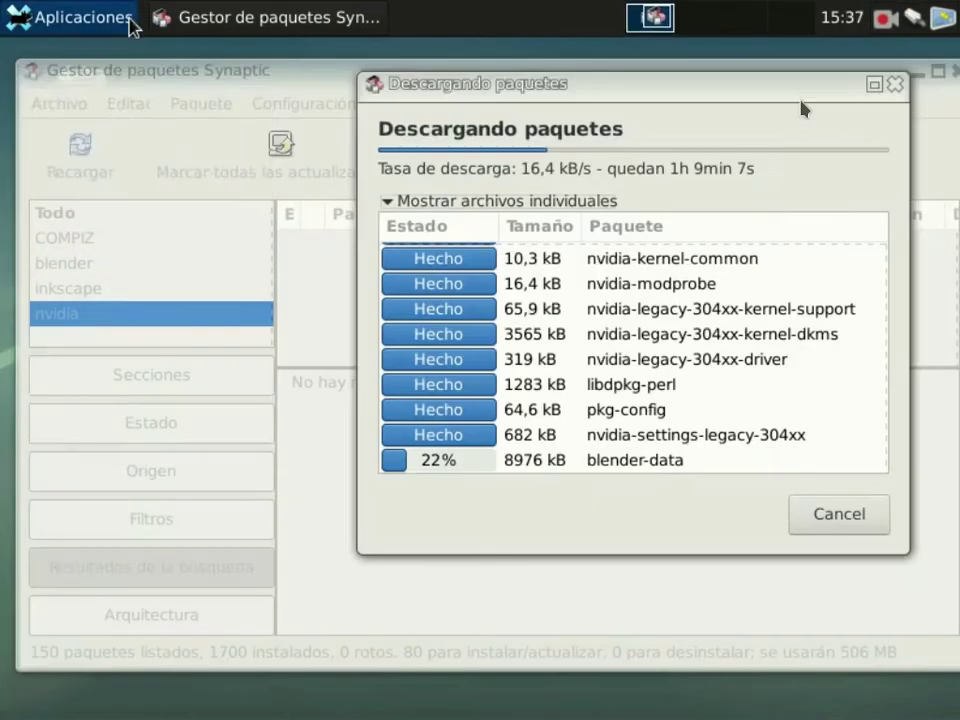
# Open the keyboard settings and go through the list of application shortcuts
pyautogui.click(84, 17)
pyautogui.moveTo(140, 196)
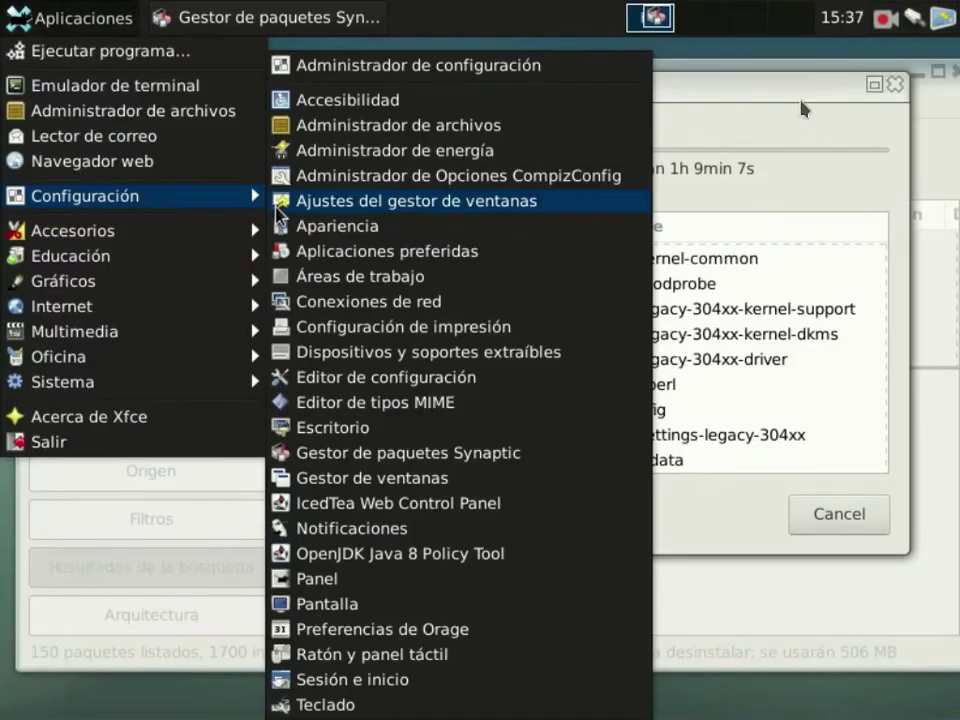
pyautogui.click(325, 704)
pyautogui.click(242, 134)
pyautogui.scroll(-5, 454, 336)
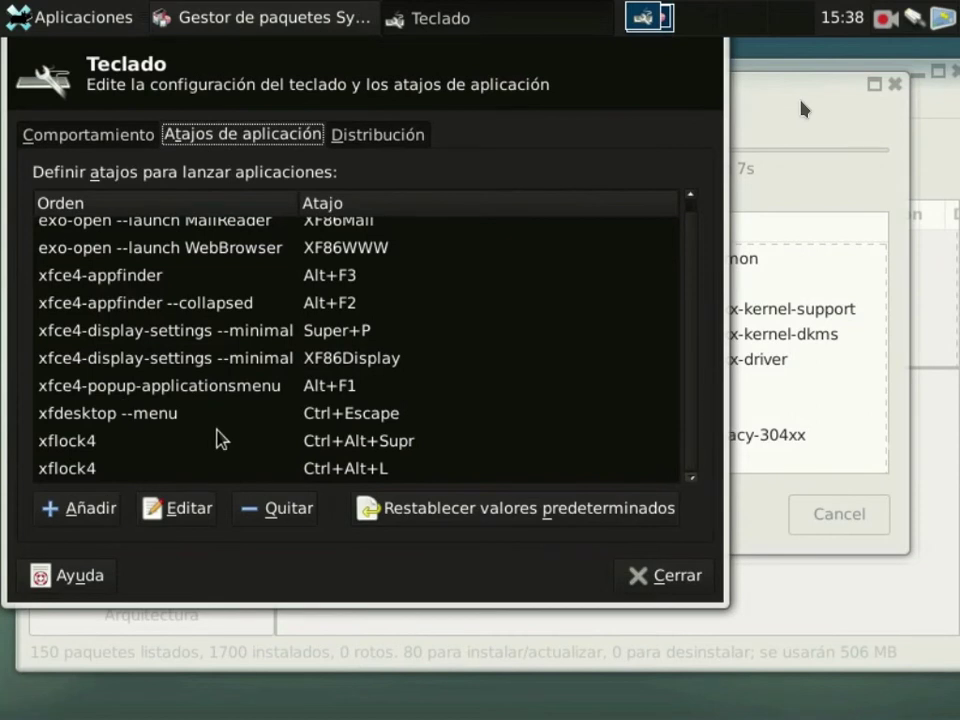
# Add an application shortcut that runs xfce4-screenshooter and assign it to the Print Screen key
pyautogui.hotkey('alt', 'a')
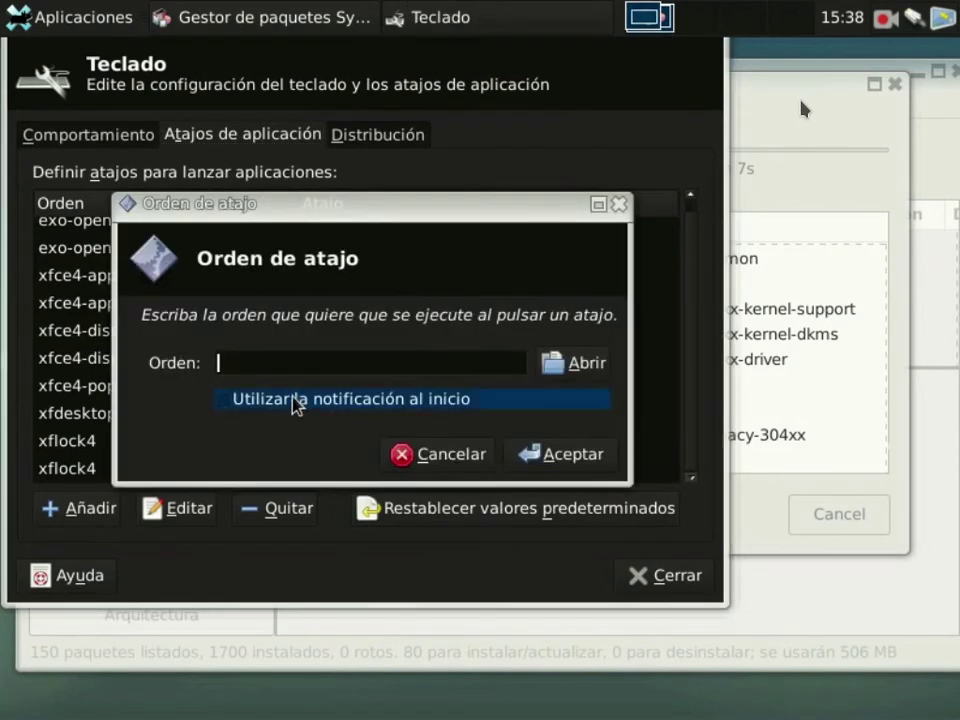
pyautogui.write('xfce')
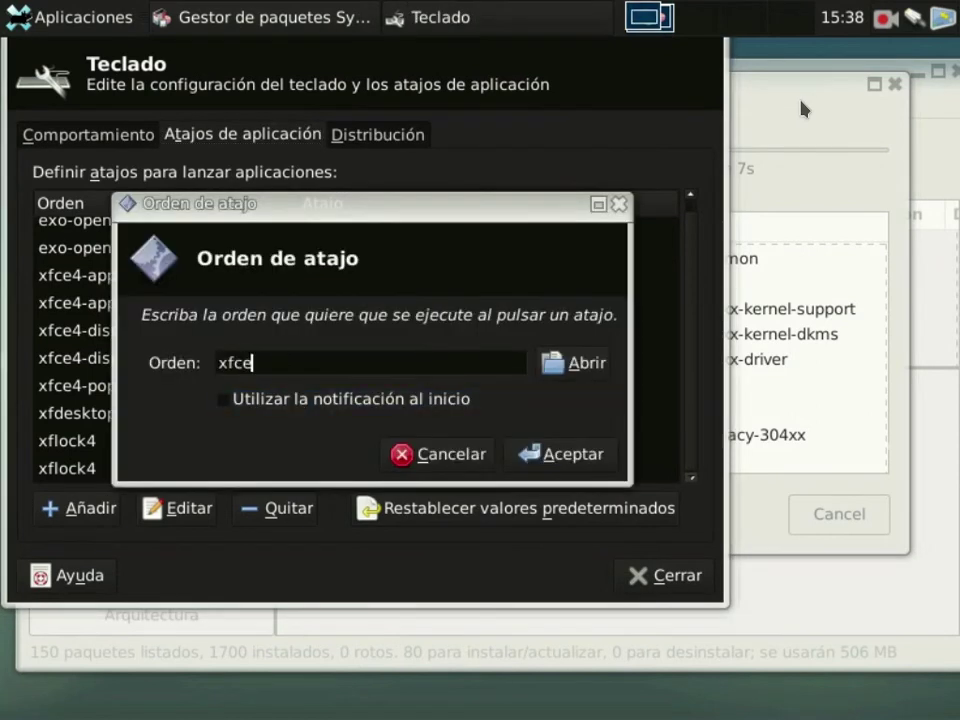
pyautogui.write('4-screenshooter')
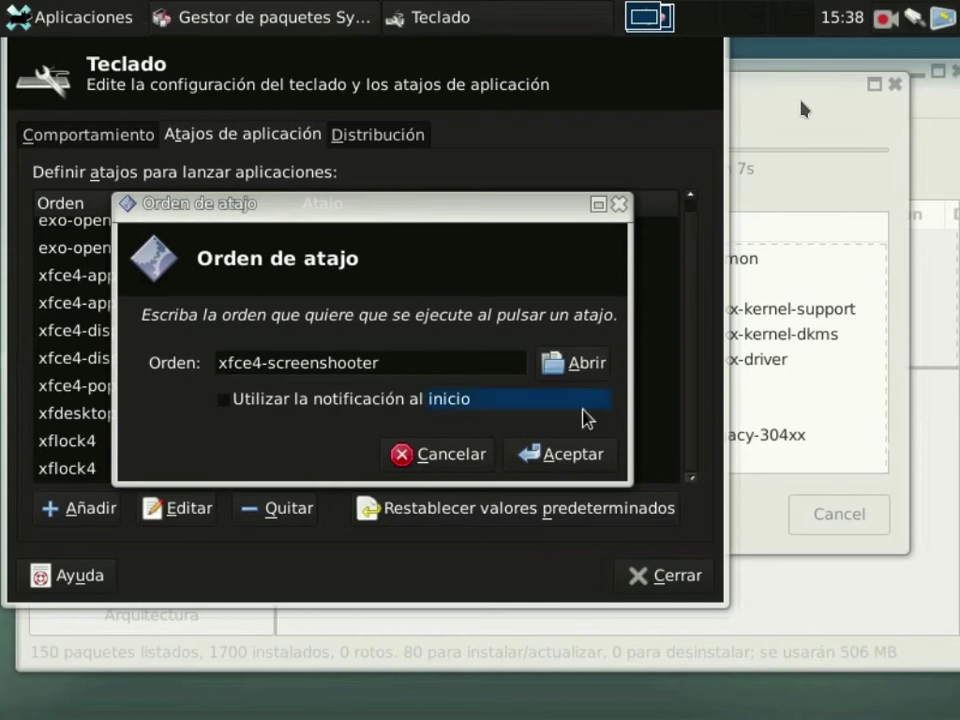
pyautogui.click(562, 454)
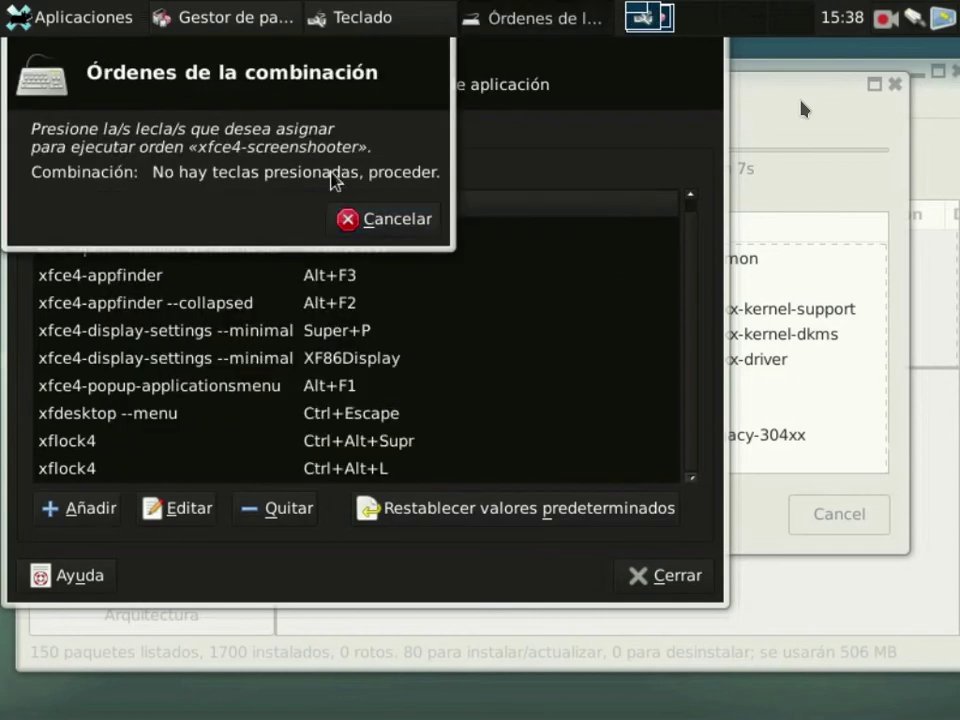
pyautogui.press('Print')
pyautogui.scroll(-1, 455, 425)
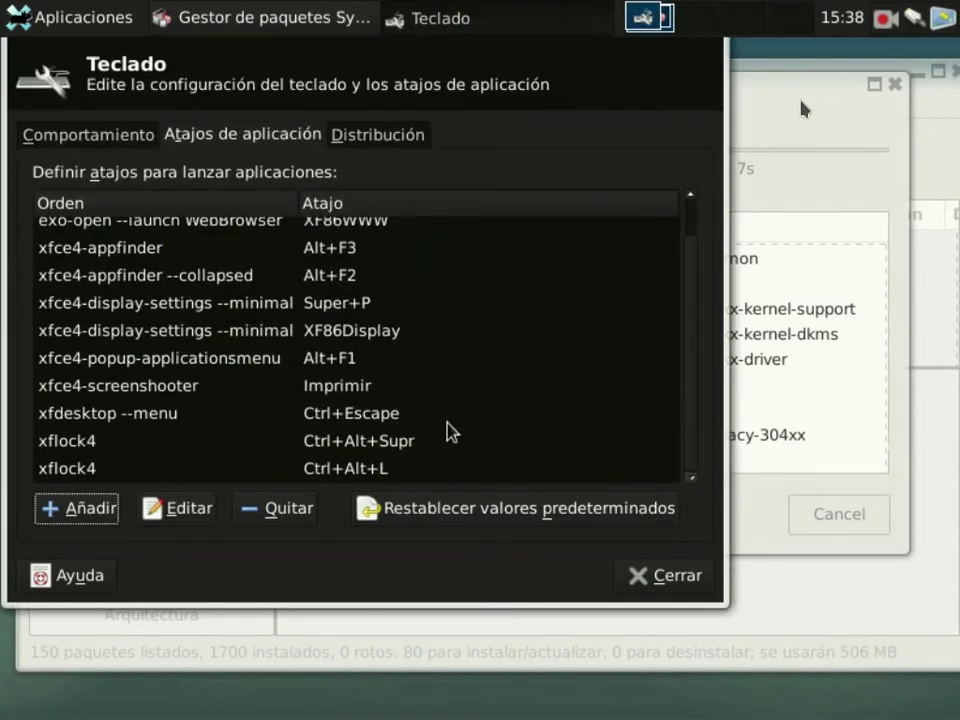
pyautogui.scroll(1, 446, 422)
pyautogui.scroll(-1, 446, 422)
# Test the new screenshot shortcut, cancel the capture dialog and close the keyboard settings
pyautogui.press('Print')
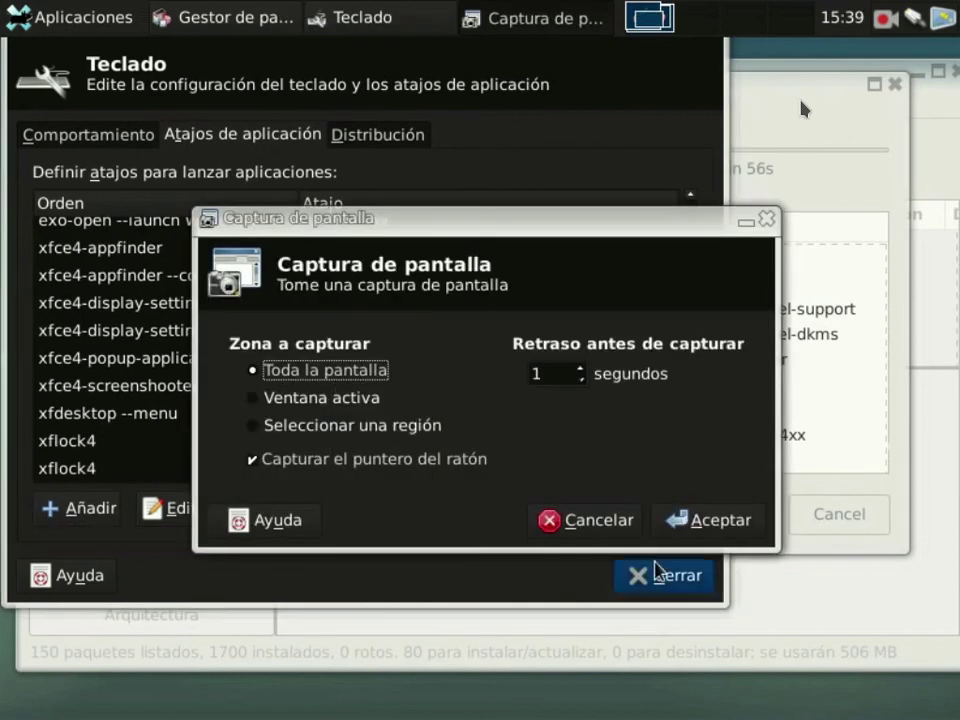
pyautogui.press('Escape')
pyautogui.click(652, 574)
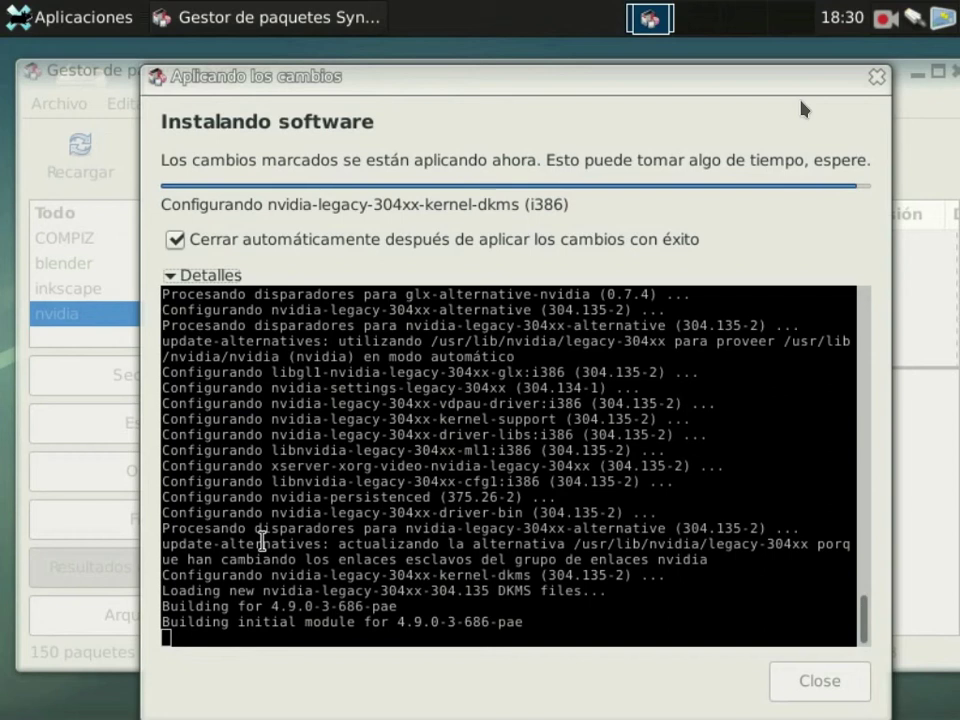
# Examine the driver installation log and check which nvidia packages are installed in Synaptic's search results
pyautogui.scroll(3, 600, 330)
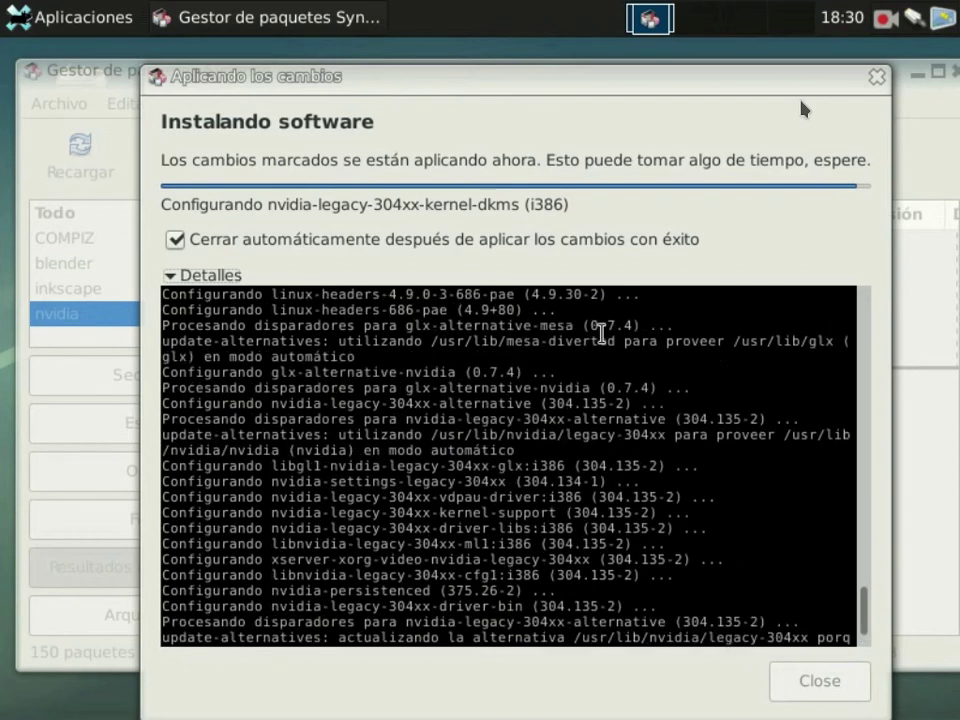
pyautogui.scroll(-3, 600, 333)
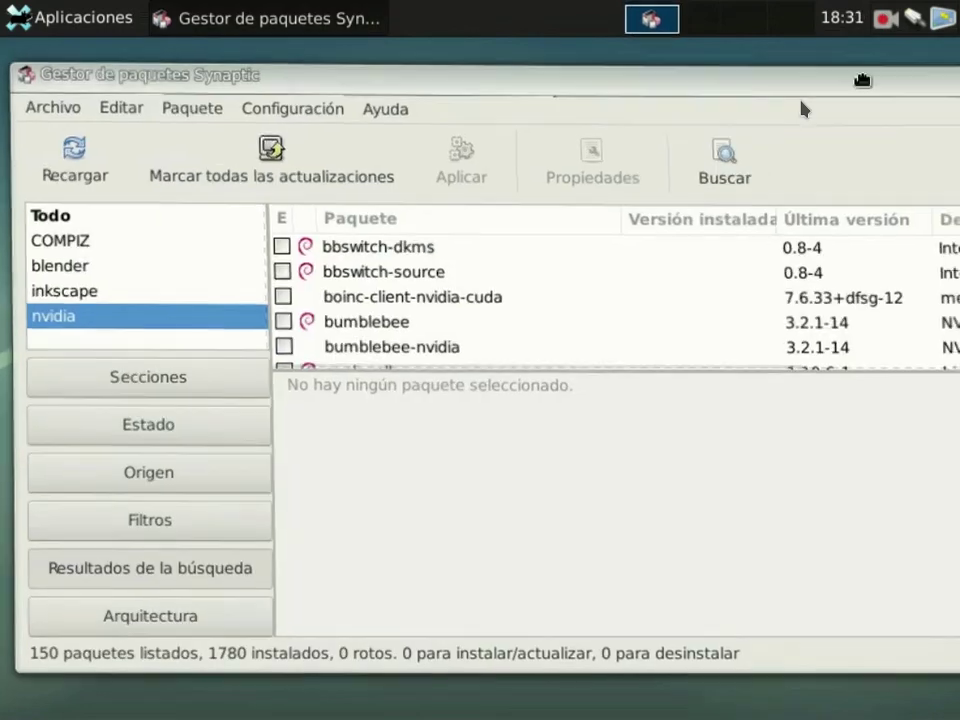
pyautogui.scroll(-15, 390, 322)
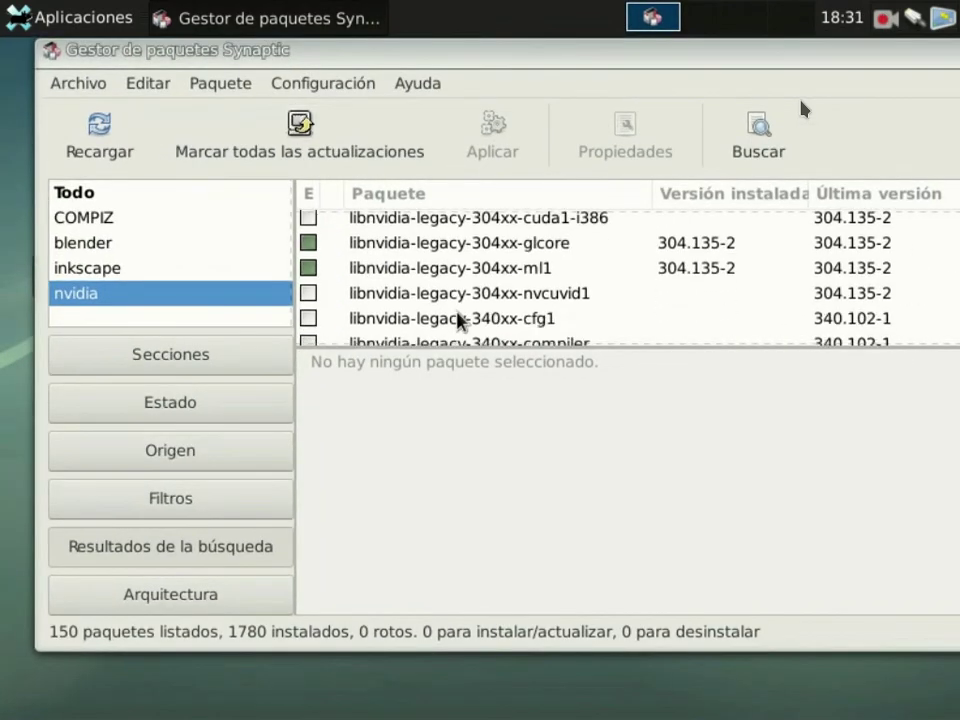
pyautogui.scroll(-15, 558, 272)
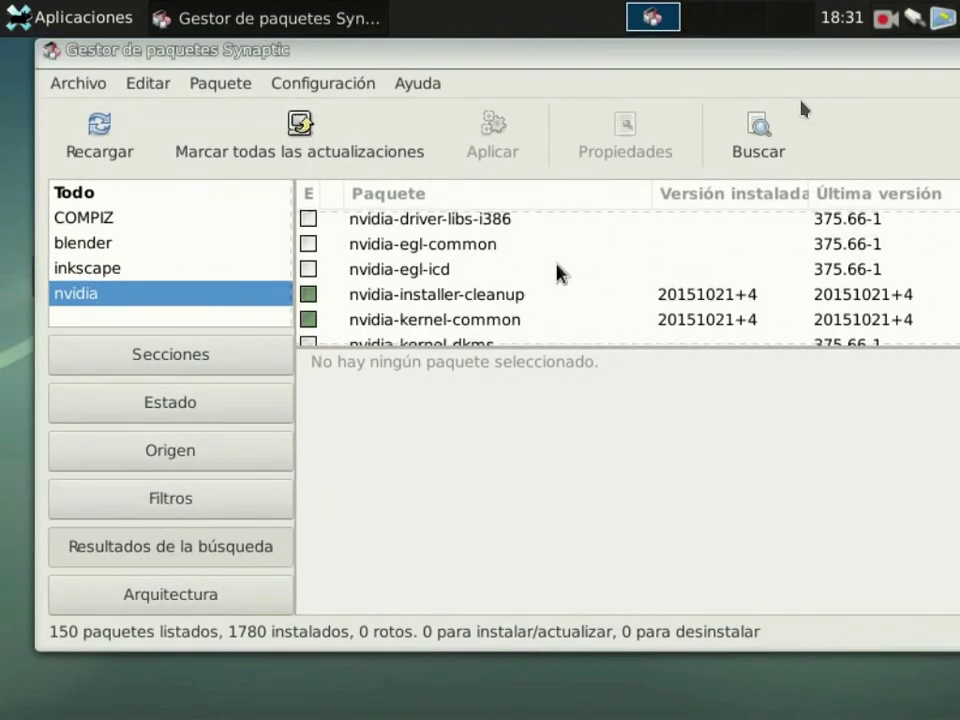
pyautogui.scroll(-8, 558, 272)
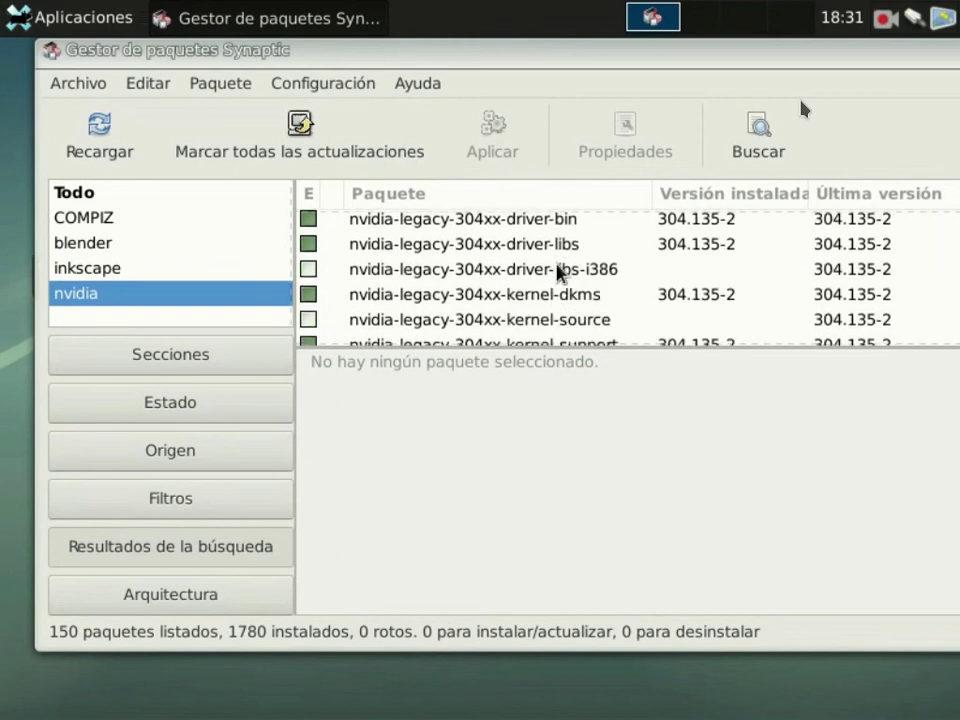
pyautogui.scroll(5, 558, 272)
# Review the dependencies, installed files and versions in the nvidia-legacy-304xx-driver package properties, then close them
pyautogui.rightClick(555, 276)
pyautogui.click(629, 472)
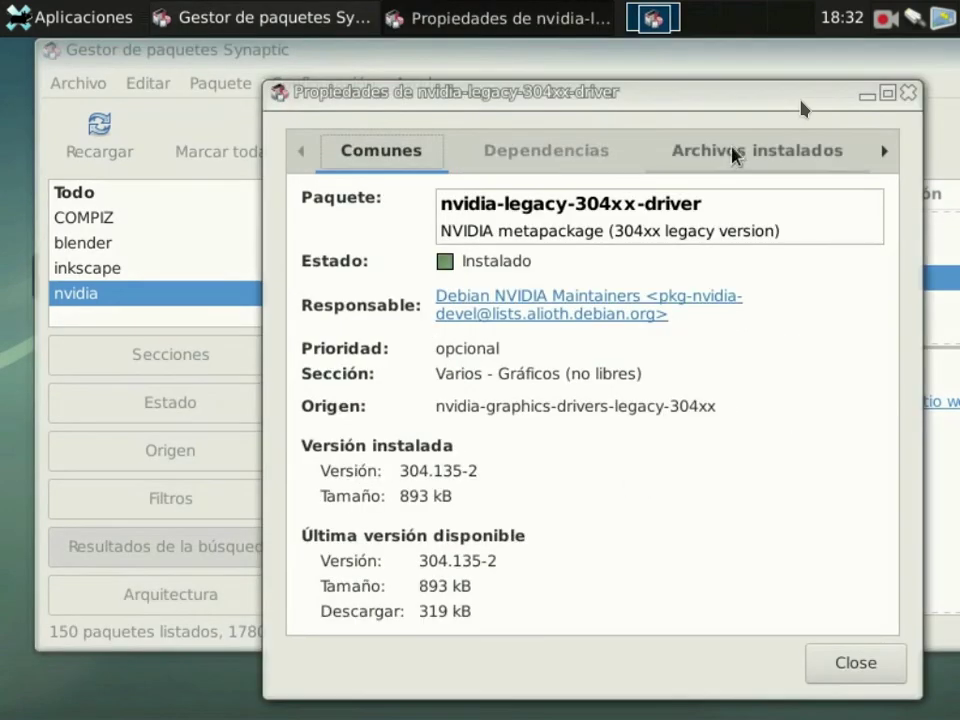
pyautogui.click(570, 156)
pyautogui.click(720, 158)
pyautogui.click(886, 152)
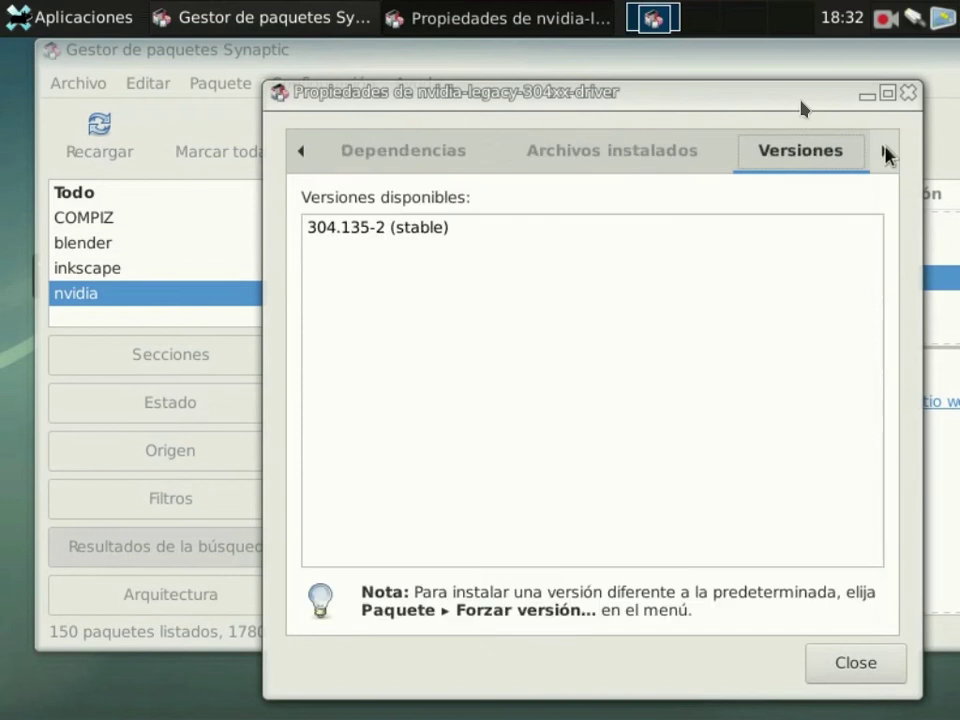
pyautogui.click(907, 93)
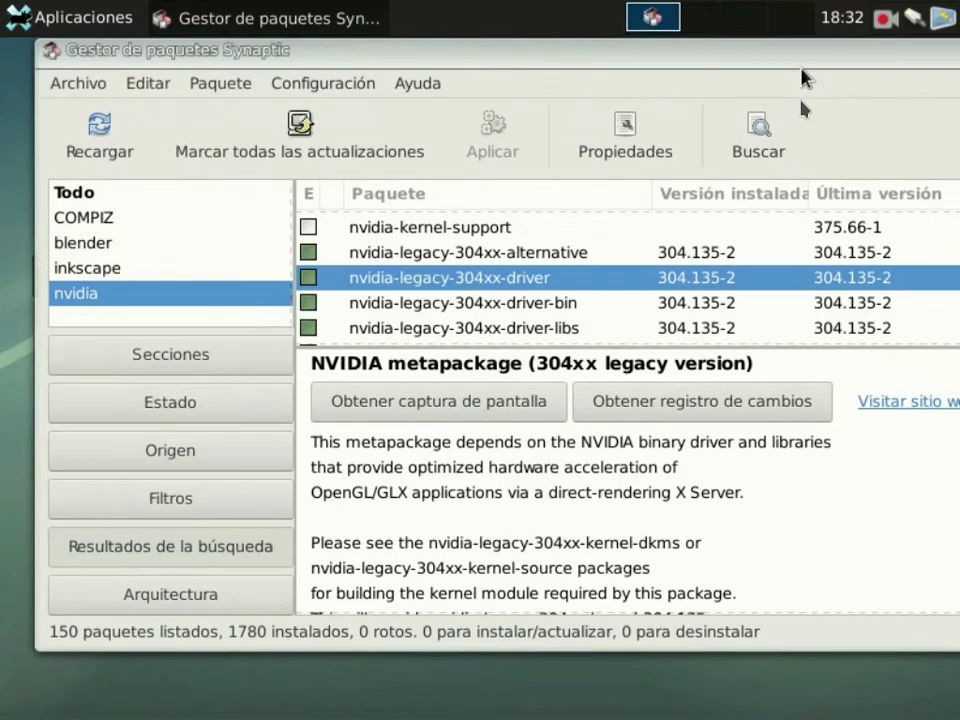
# Open a terminal and switch to the superuser with su, entering the root password
pyautogui.click(75, 17)
pyautogui.click(115, 86)
pyautogui.write('su')
pyautogui.press('Return')
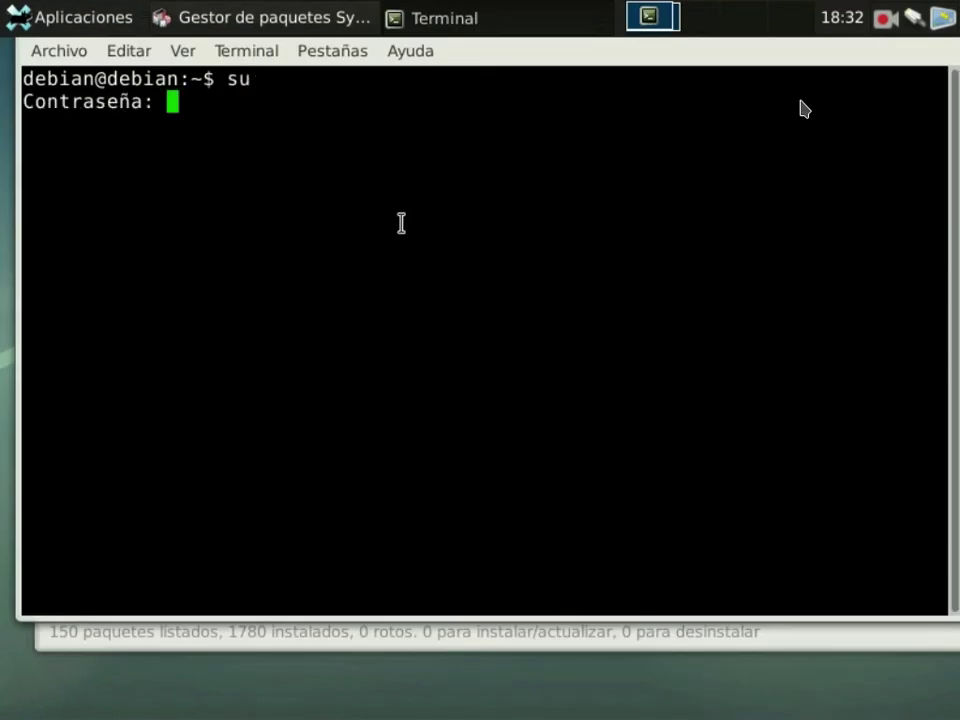
pyautogui.press('Return')
# Run startx as root to test the X server and move the terminal window to read its output
pyautogui.write('sat')
pyautogui.press('BackSpace')
pyautogui.press('BackSpace')
pyautogui.write('t')
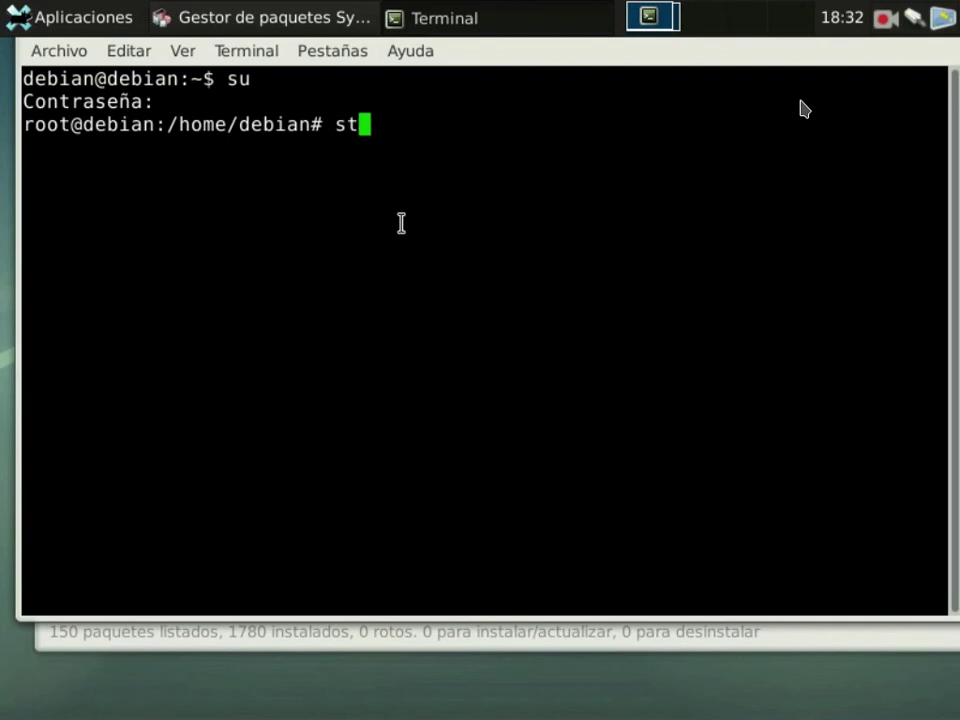
pyautogui.write('artx')
pyautogui.press('Return')
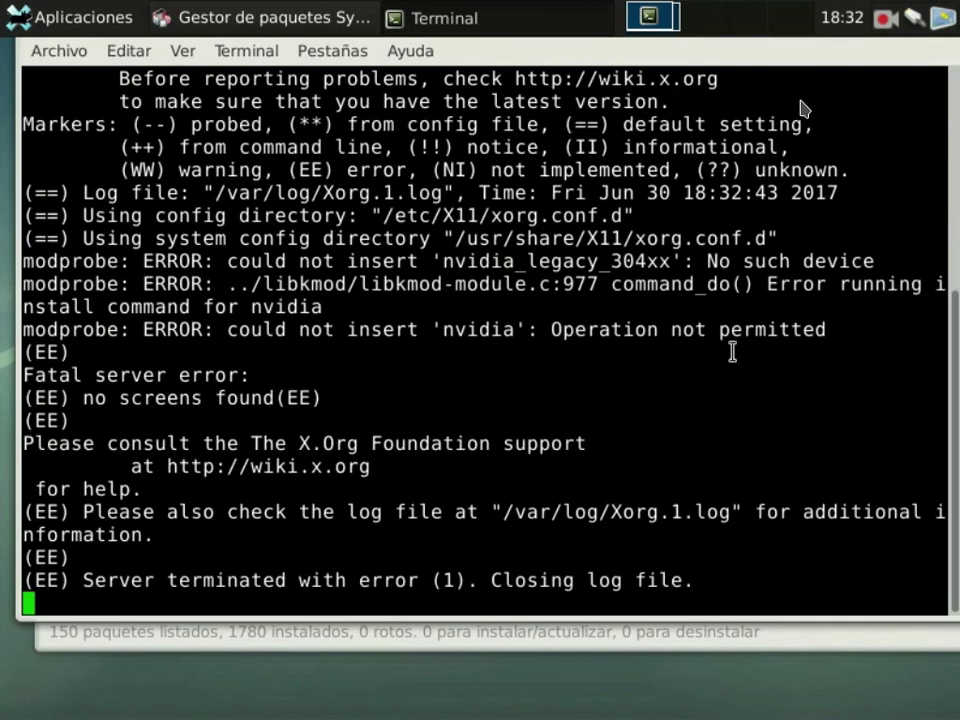
pyautogui.moveTo(515, 48); pyautogui.dragTo(534, 90)
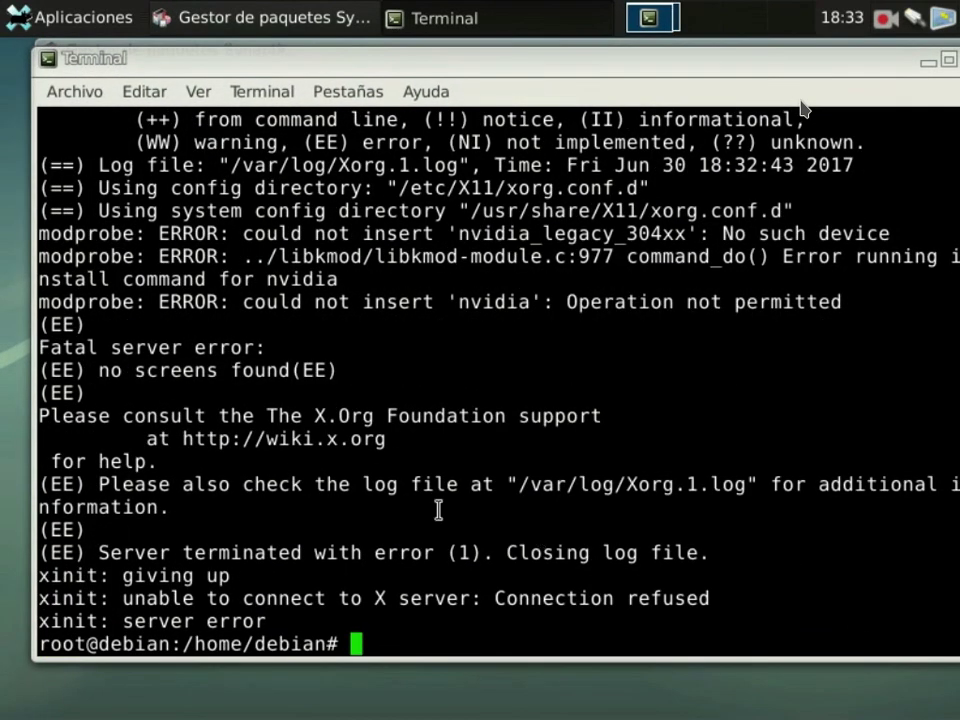
# Try to reinstall the driver by running "apt-get install reinstall -t stretch-backports nvidia-legacy-304xx-driver" from the command history
pyautogui.press('Up')
pyautogui.press('Up')
pyautogui.press('Up')
pyautogui.press('Up')
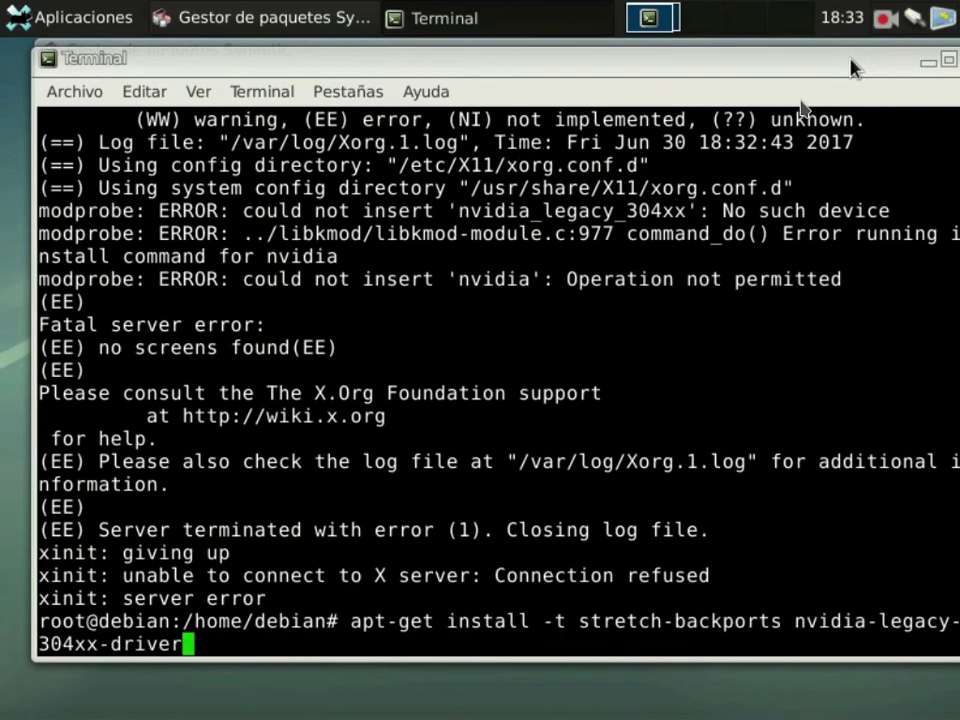
pyautogui.press('Left')
pyautogui.press('Left')
pyautogui.press('Left')
pyautogui.press('Left')
pyautogui.press('Left')
pyautogui.press('Left')
pyautogui.press('Left')
pyautogui.press('Left')
pyautogui.press('Left')
pyautogui.press('Left')
pyautogui.press('Left')
pyautogui.press('Left')
pyautogui.press('Left')
pyautogui.press('Left')
pyautogui.press('Left')
pyautogui.press('Left')
pyautogui.press('Left')
pyautogui.press('Left')
pyautogui.press('Left')
pyautogui.press('Left')
pyautogui.write('reinstall')
pyautogui.press('Return')
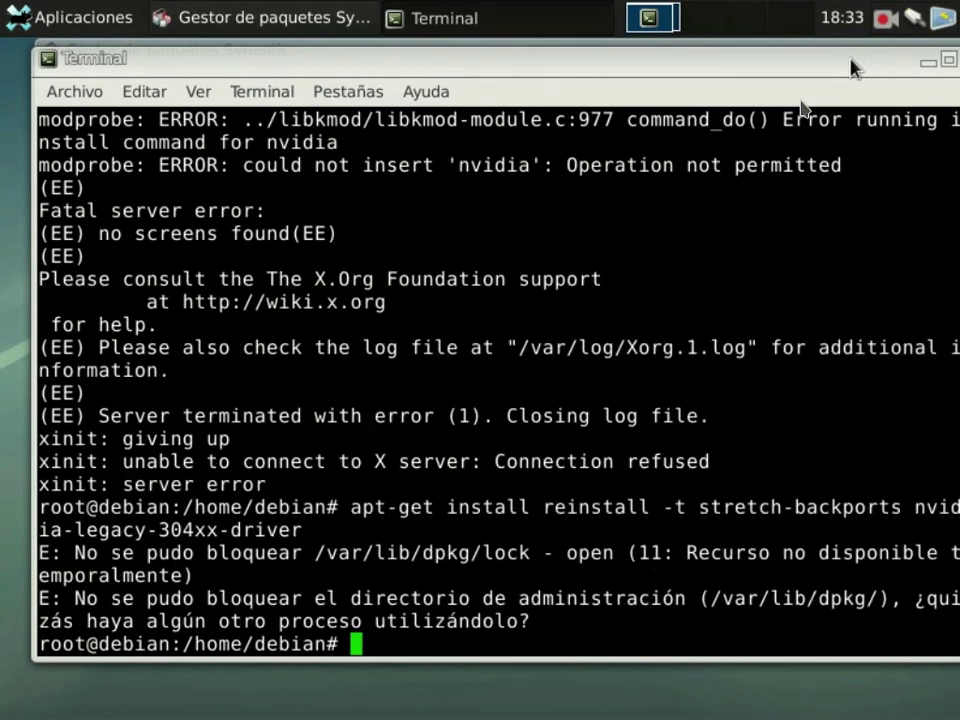
# Close Synaptic and run the previous apt-get reinstall command again in the terminal
pyautogui.hotkey('alt', 'Tab')
pyautogui.hotkey('alt', 'F4')
pyautogui.press('Up')
pyautogui.press('Return')
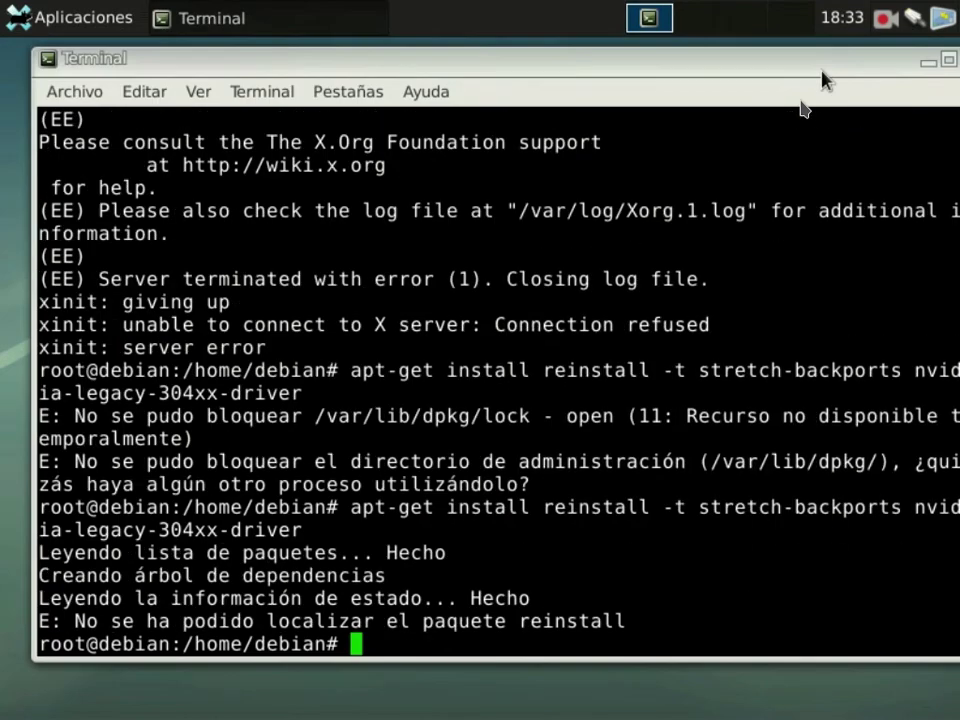
# Correct the recalled command to "apt-get install --reinstall -t stretch-backports nvidia-legacy-304xx-driver" and run it
pyautogui.press('Up')
pyautogui.press('Left')
pyautogui.press('Left')
pyautogui.press('Left')
pyautogui.press('Left')
pyautogui.press('Left')
pyautogui.press('Left')
pyautogui.press('Left')
pyautogui.press('Left')
pyautogui.press('Left')
pyautogui.press('Left')
pyautogui.press('Left')
pyautogui.press('Left')
pyautogui.press('Left')
pyautogui.press('Left')
pyautogui.press('Left')
pyautogui.press('Left')
pyautogui.press('Left')
pyautogui.press('Left')
pyautogui.press('Left')
pyautogui.press('Left')
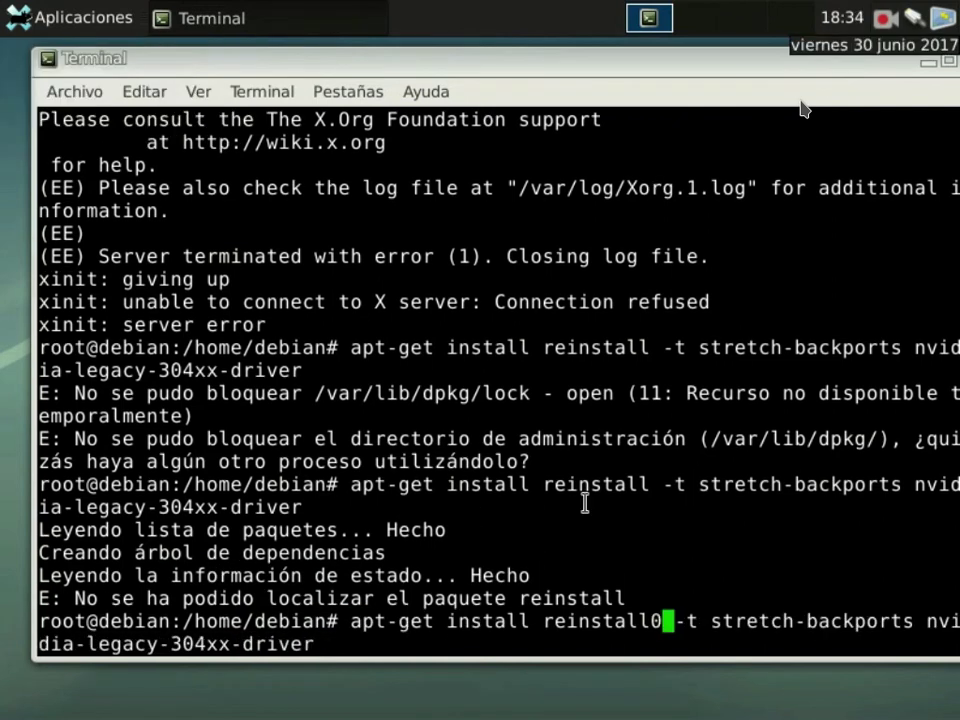
pyautogui.write('--')
pyautogui.press('Return')
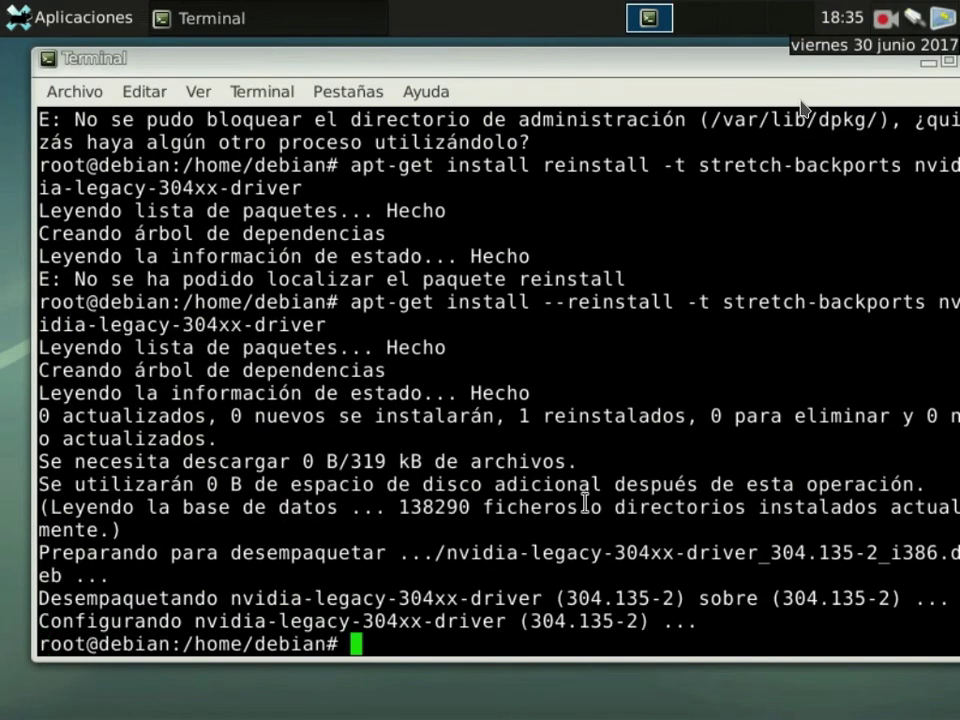
# Run startx again to test the X server with the reinstalled driver
pyautogui.write('startx')
pyautogui.press('Return')
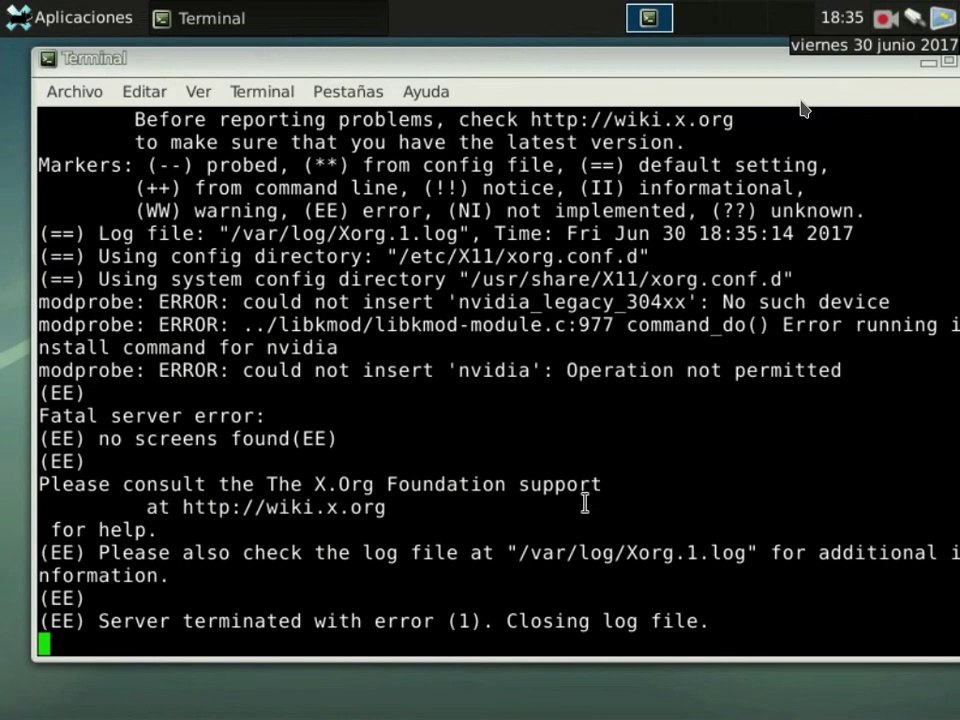
pyautogui.moveTo(470, 578); pyautogui.dragTo(511, 587)
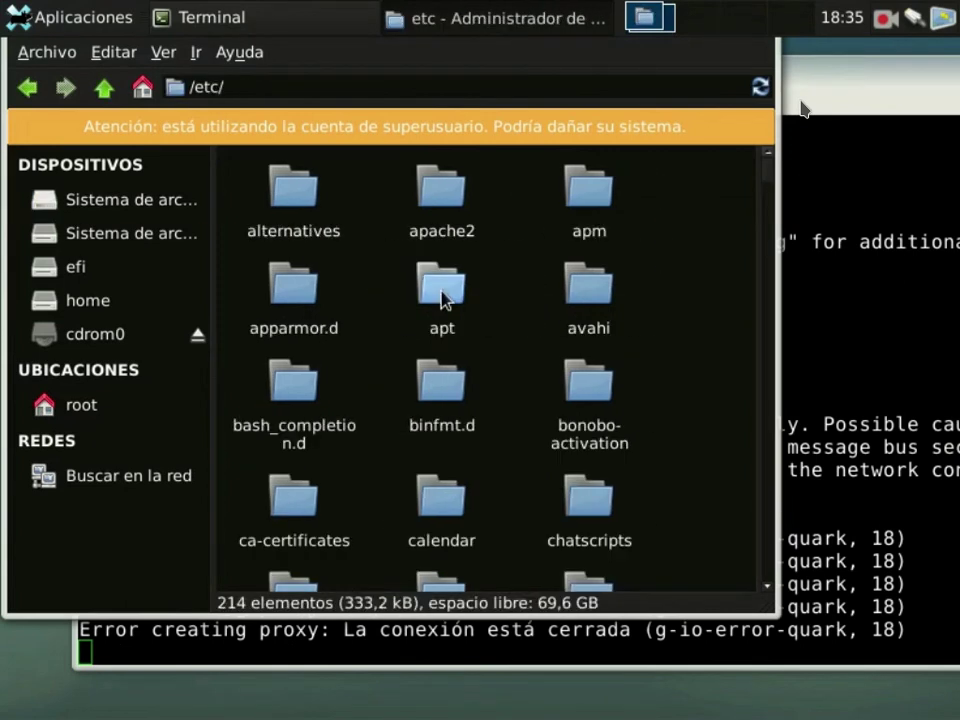
# Open nvidia-blacklists-nouveau.conf in /etc/modprobe.d to check the nouveau blacklist entry, and return to /etc
pyautogui.click(444, 299)
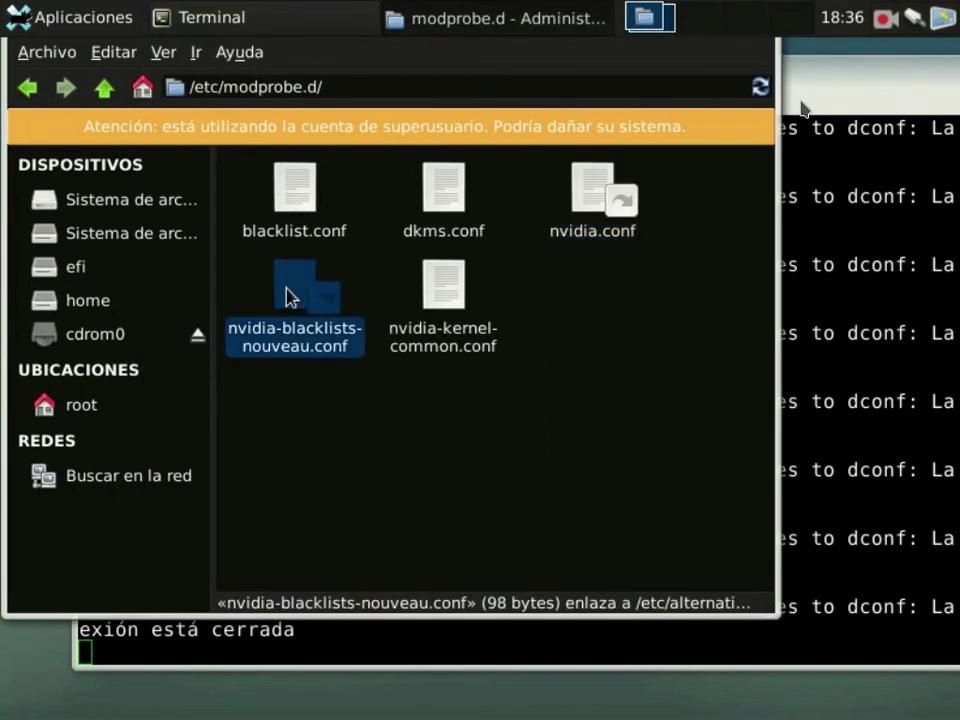
pyautogui.doubleClick(287, 298)
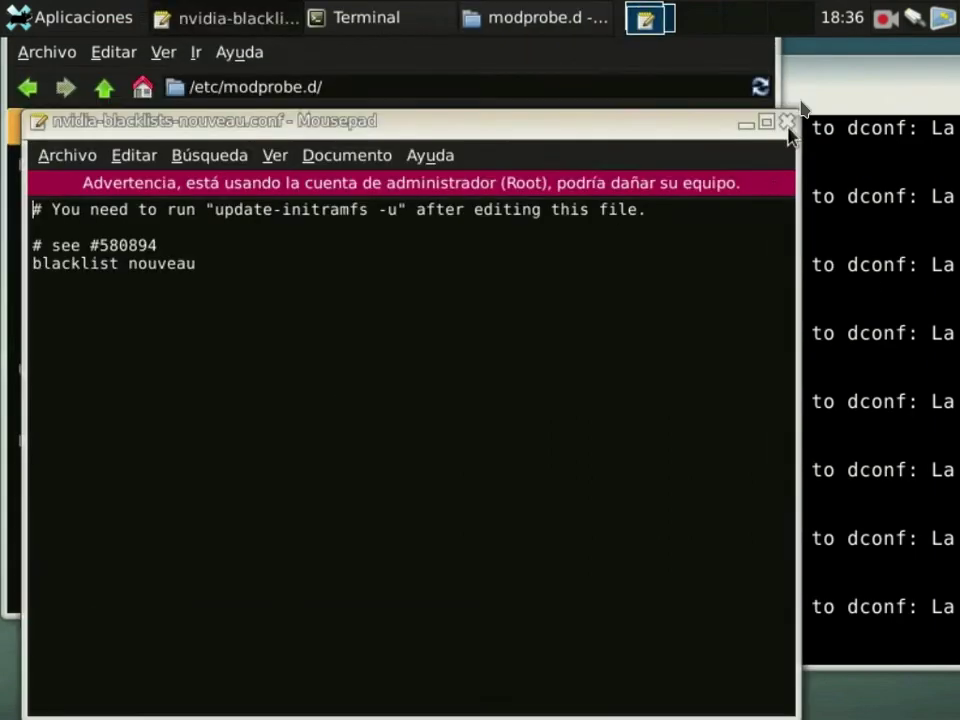
pyautogui.click(106, 92)
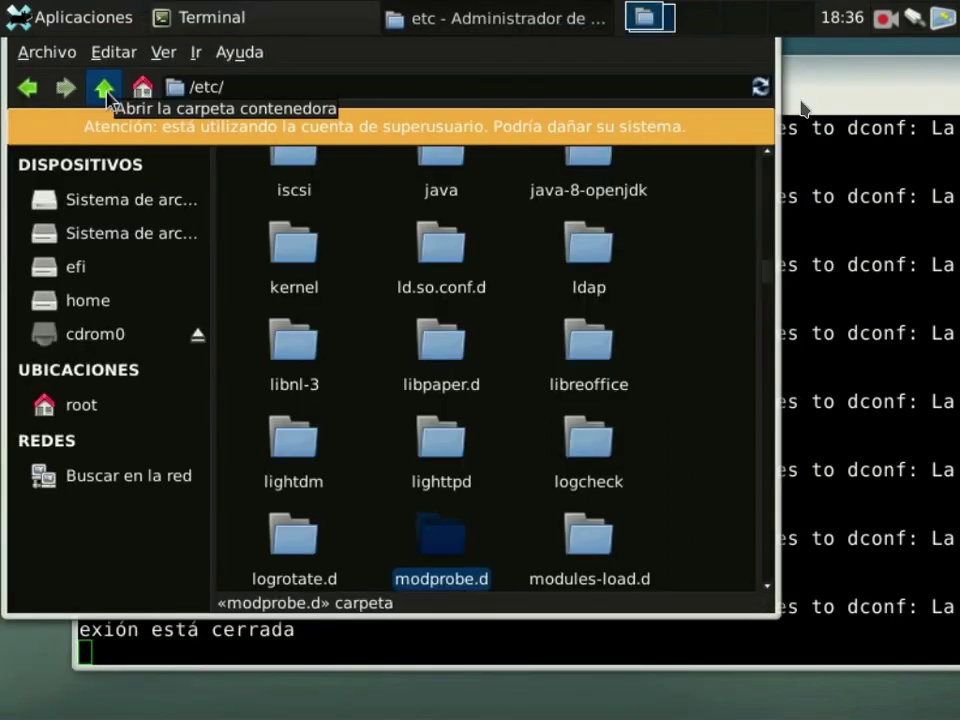
# Check the NVIDIA device section in 20-nvidia.conf under /etc/X11/xorg.conf.d and close the file
pyautogui.write('x')
pyautogui.press('Return')
pyautogui.click(444, 290)
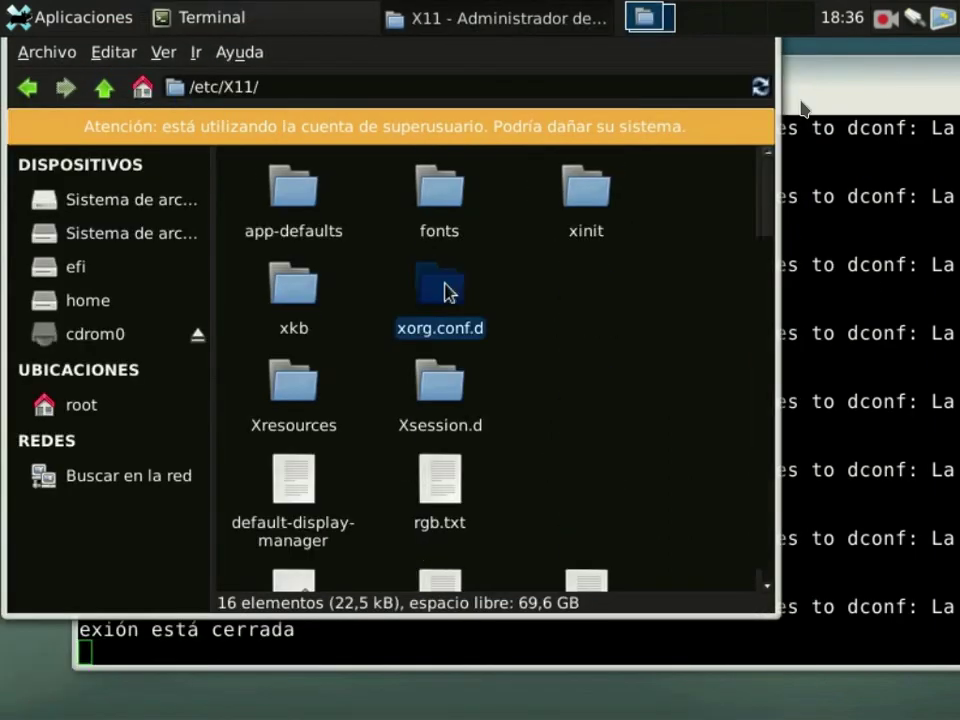
pyautogui.doubleClick(444, 290)
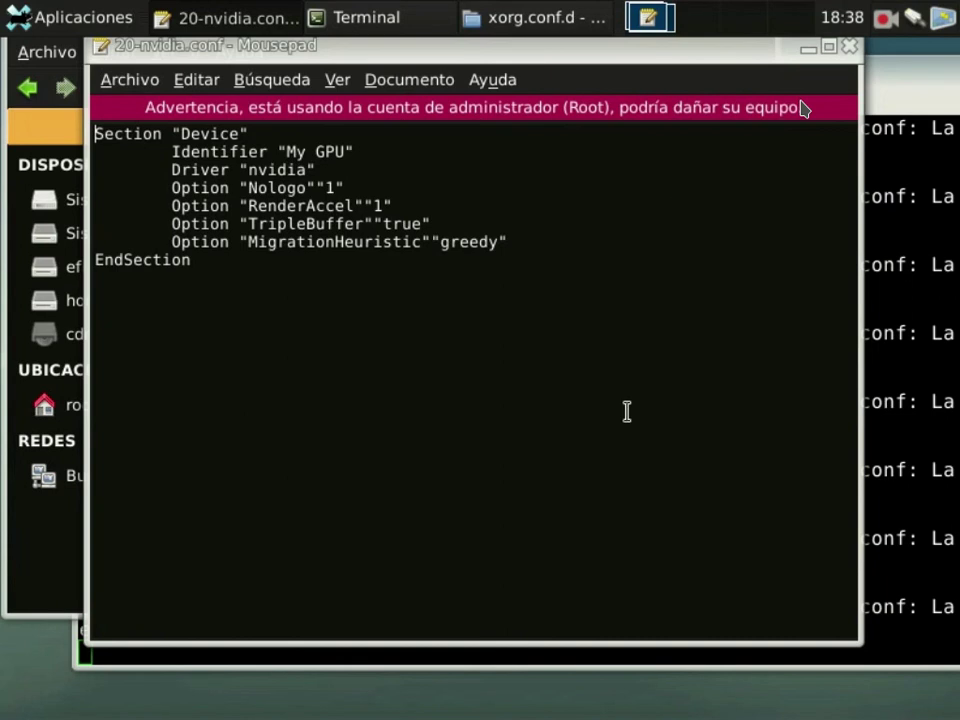
pyautogui.click(849, 46)
pyautogui.click(810, 189)
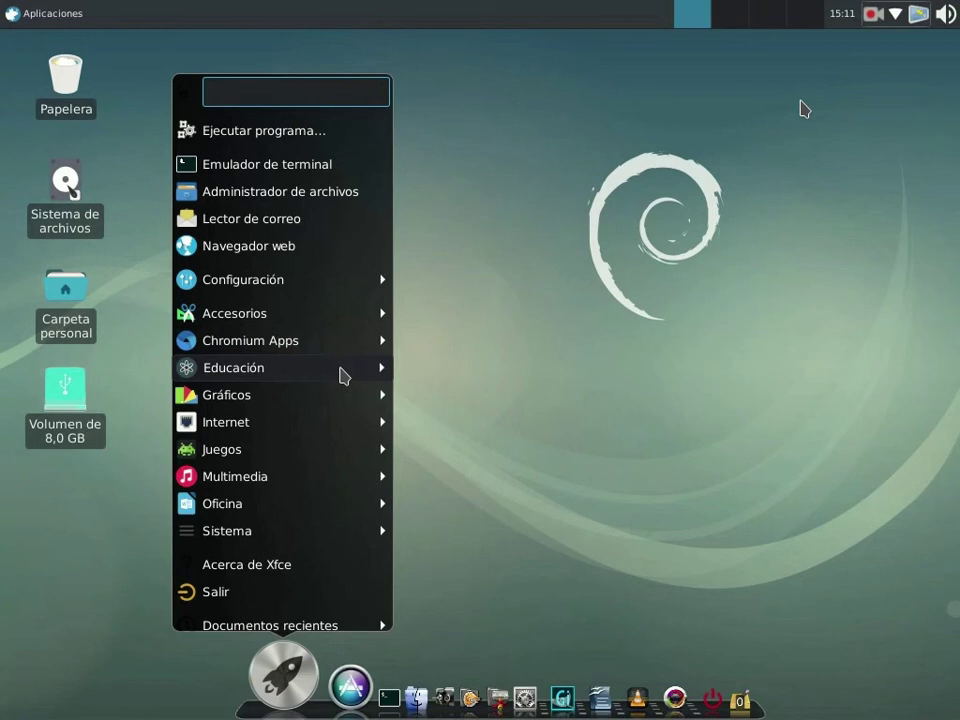
# Launch Steam from the Internet applications
pyautogui.moveTo(385, 424)
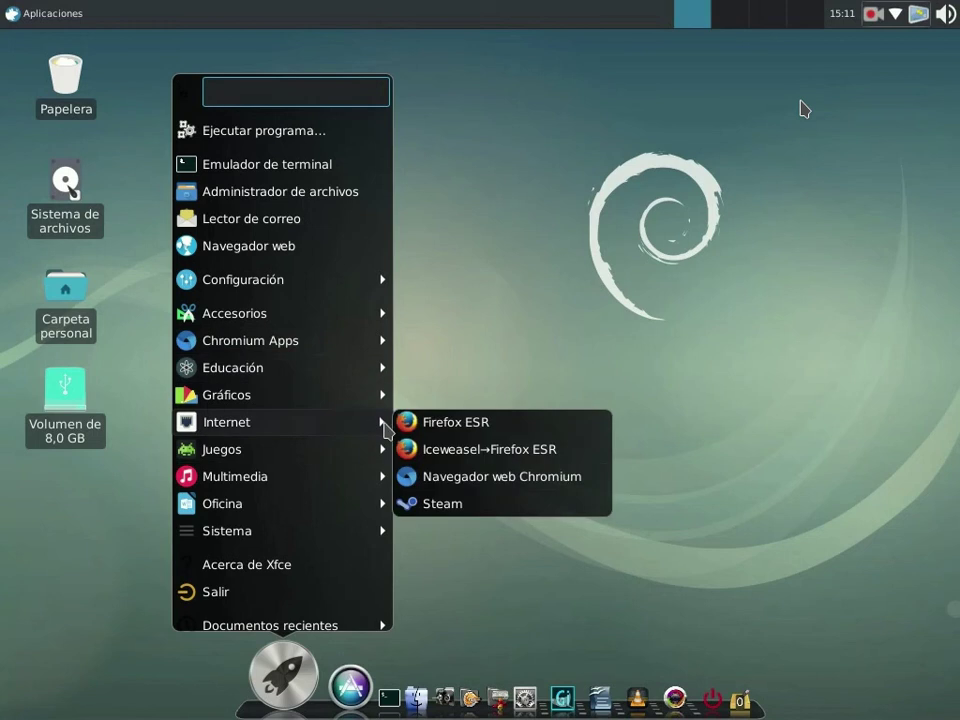
pyautogui.click(476, 504)
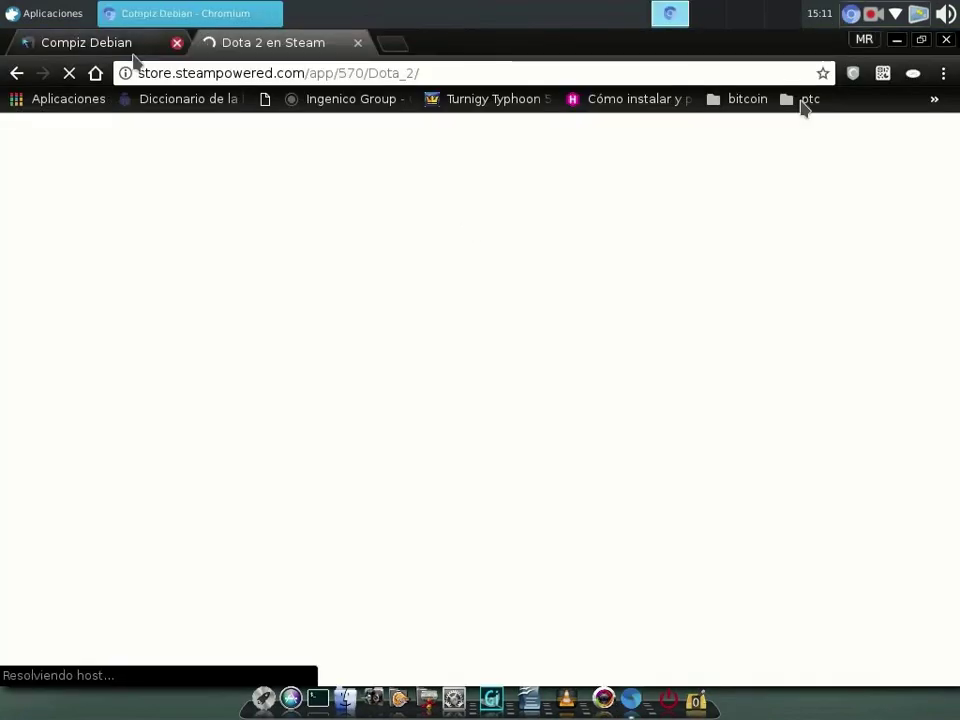
# Copy the "apt-get install compiz-reloaded-plugins-extra" command from the optional packages on the Compiz Debian page
pyautogui.click(113, 46)
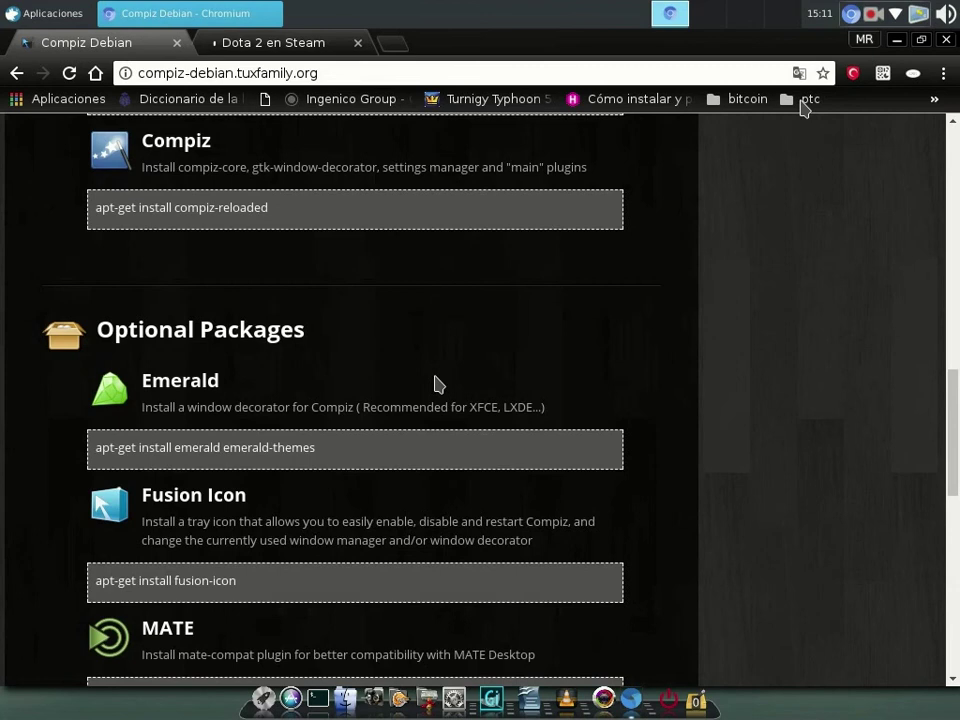
pyautogui.scroll(-4, 439, 386)
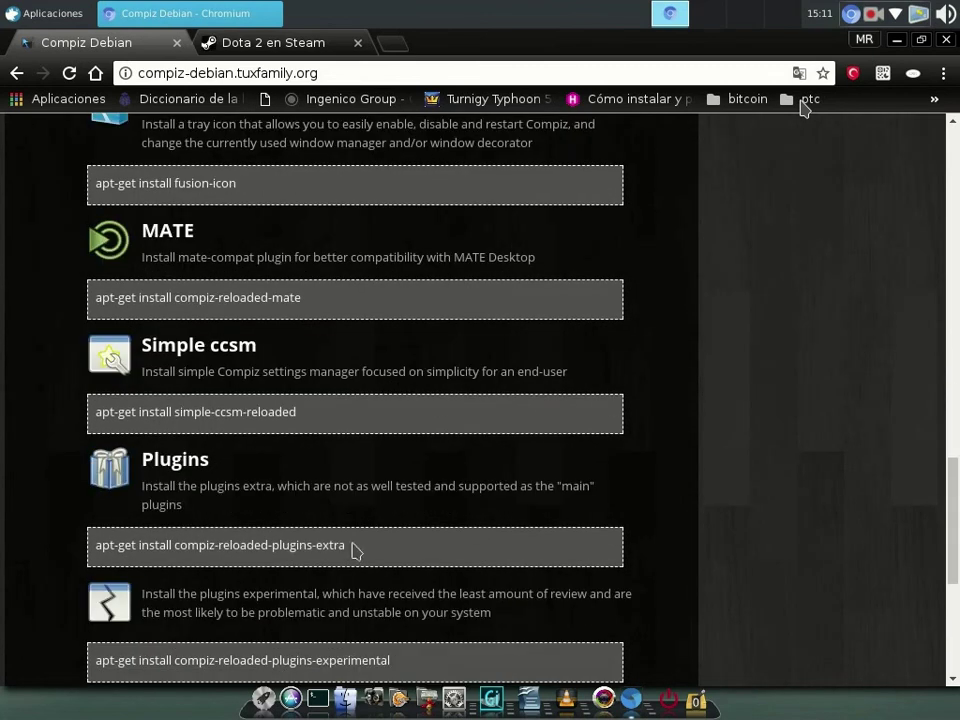
pyautogui.moveTo(92, 553); pyautogui.dragTo(350, 545)
pyautogui.hotkey('ctrl', 'c')
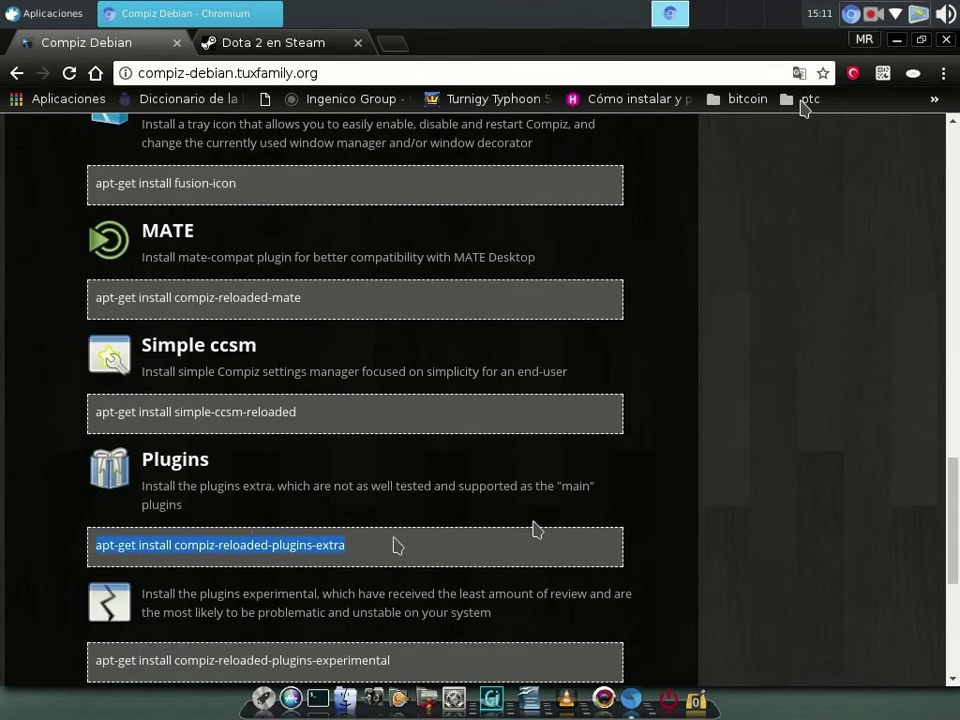
pyautogui.scroll(-1, 531, 530)
pyautogui.scroll(-1, 533, 529)
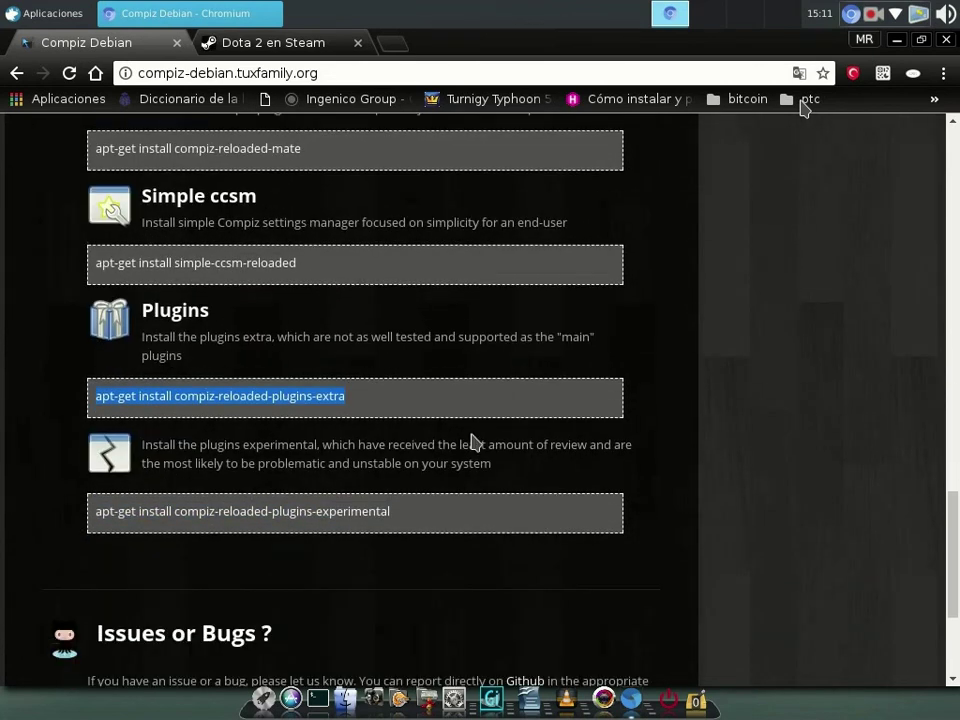
# Open a terminal and switch to root with su, entering the root password
pyautogui.click(280, 685)
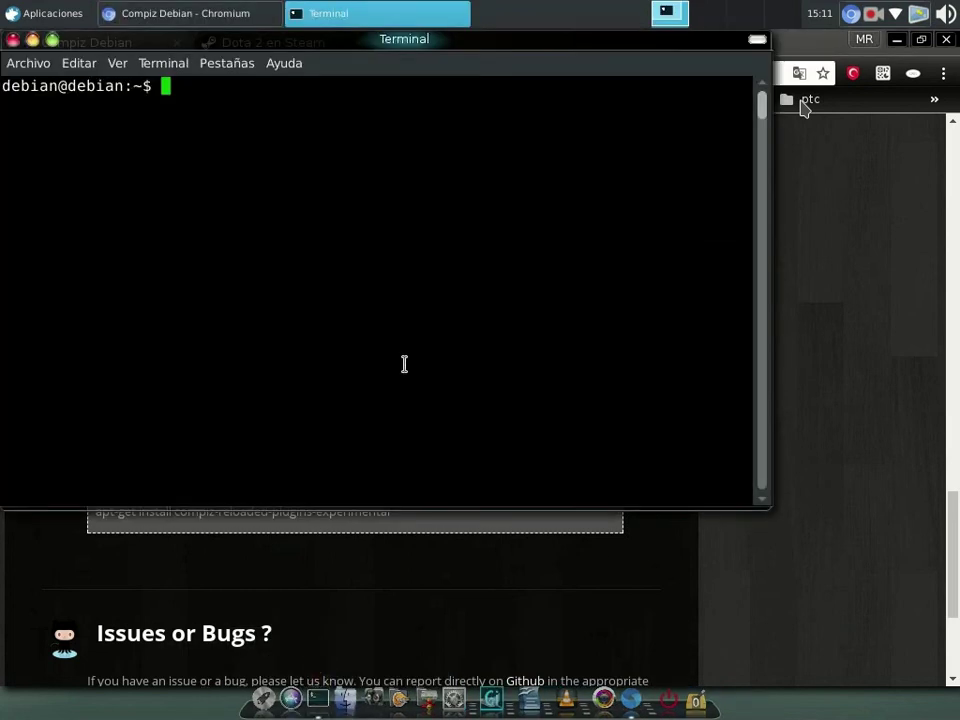
pyautogui.write('su')
pyautogui.press('BackSpace')
pyautogui.write('u')
pyautogui.press('Return')
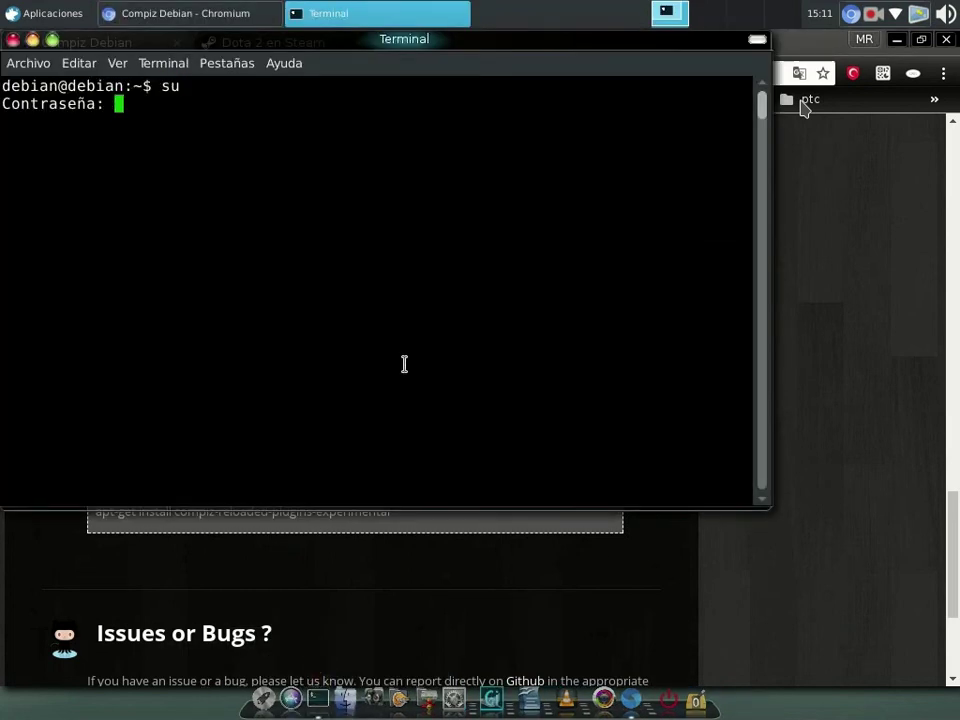
pyautogui.press('Return')
# Install the extra Compiz plugins by running "apt-get install compiz-reloaded-plugins-extra"
pyautogui.hotkey('ctrl', 'shift', 'v')
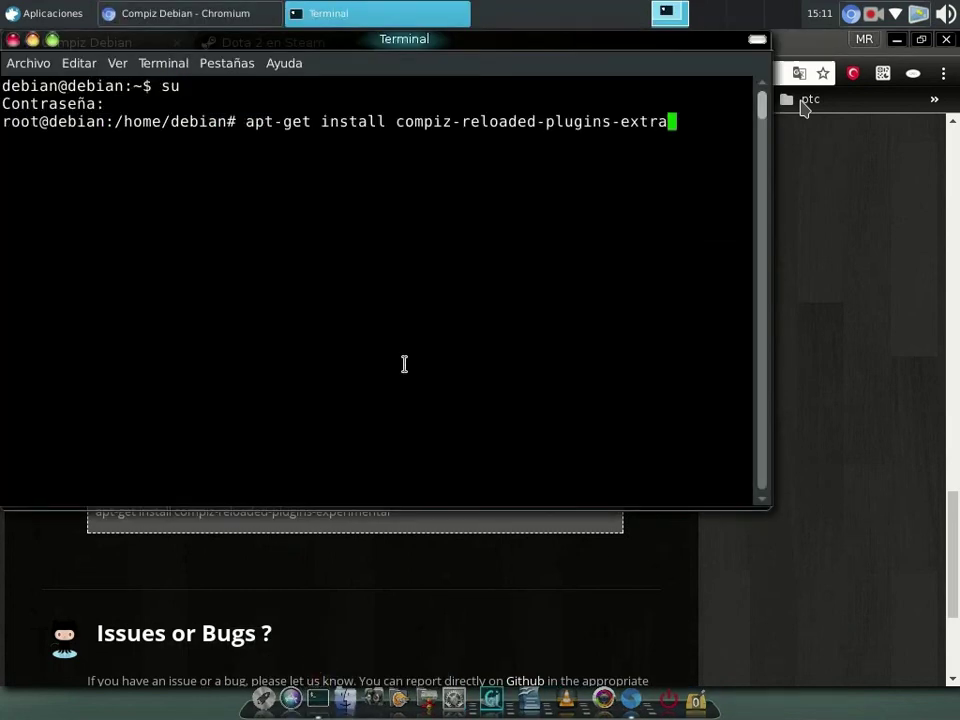
pyautogui.press('Return')
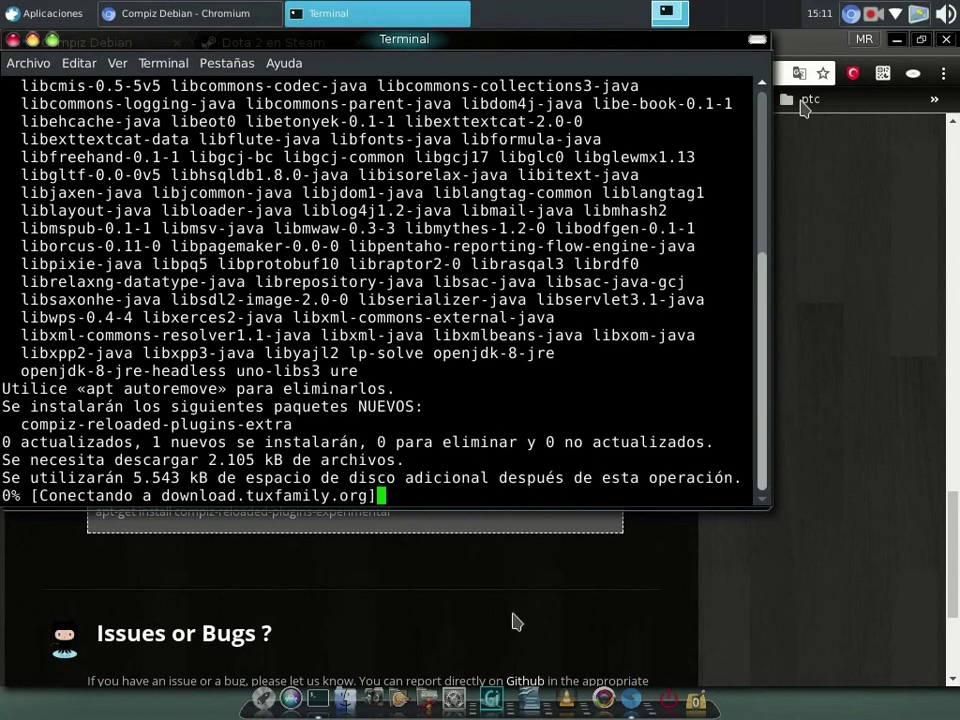
# Review the address, project description and installation commands on the Compiz Debian page, and close its tab
pyautogui.click(514, 621)
pyautogui.scroll(2, 714, 403)
pyautogui.scroll(4, 714, 403)
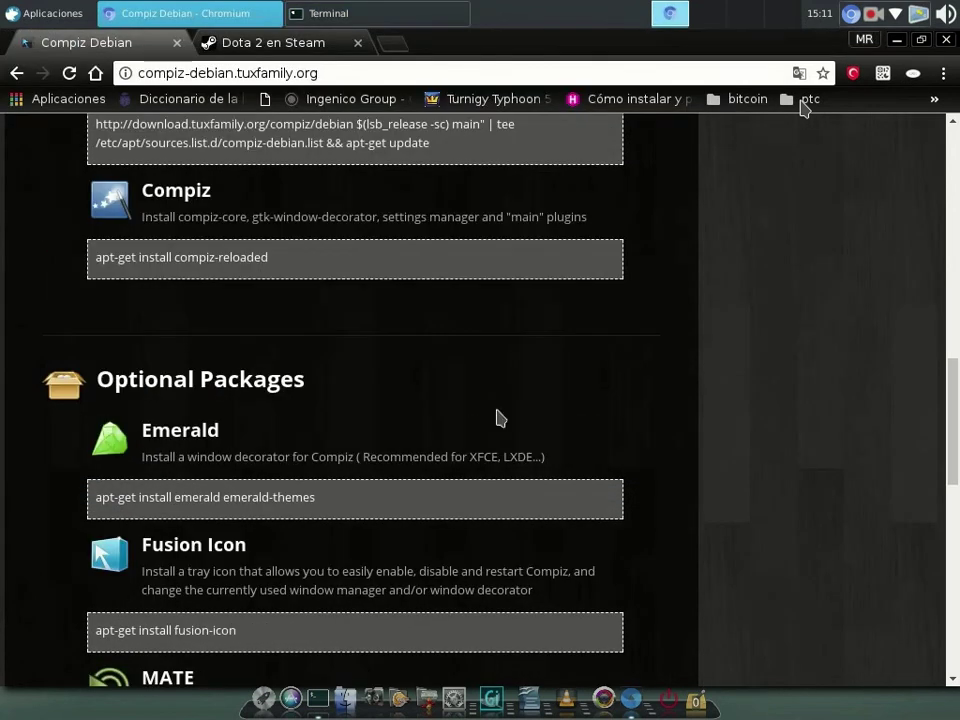
pyautogui.click(343, 73)
pyautogui.scroll(10, 607, 524)
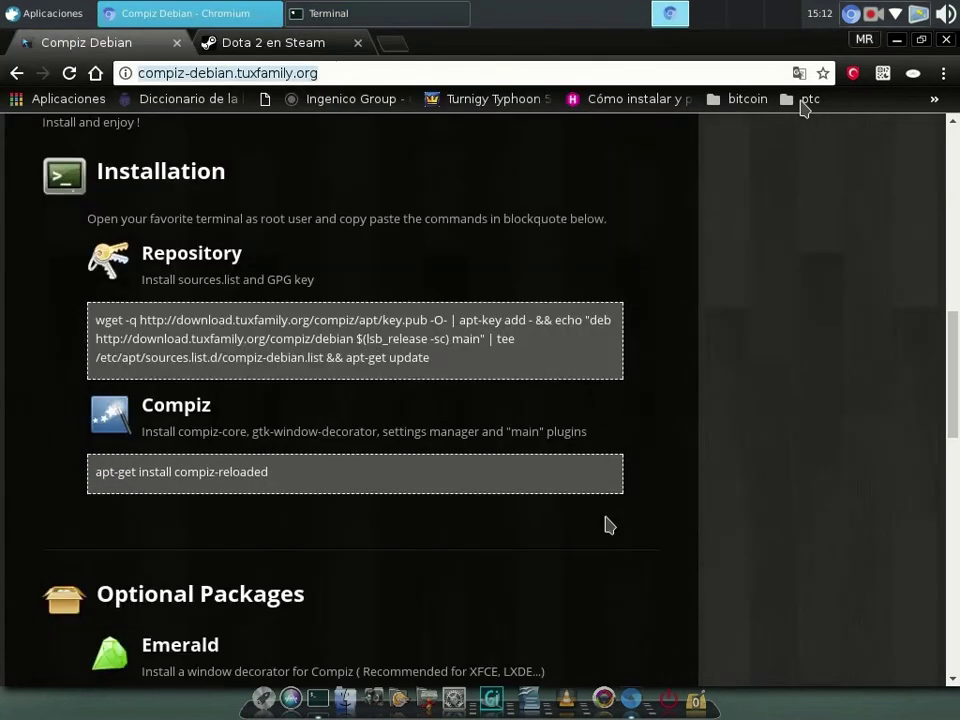
pyautogui.scroll(-5, 240, 197)
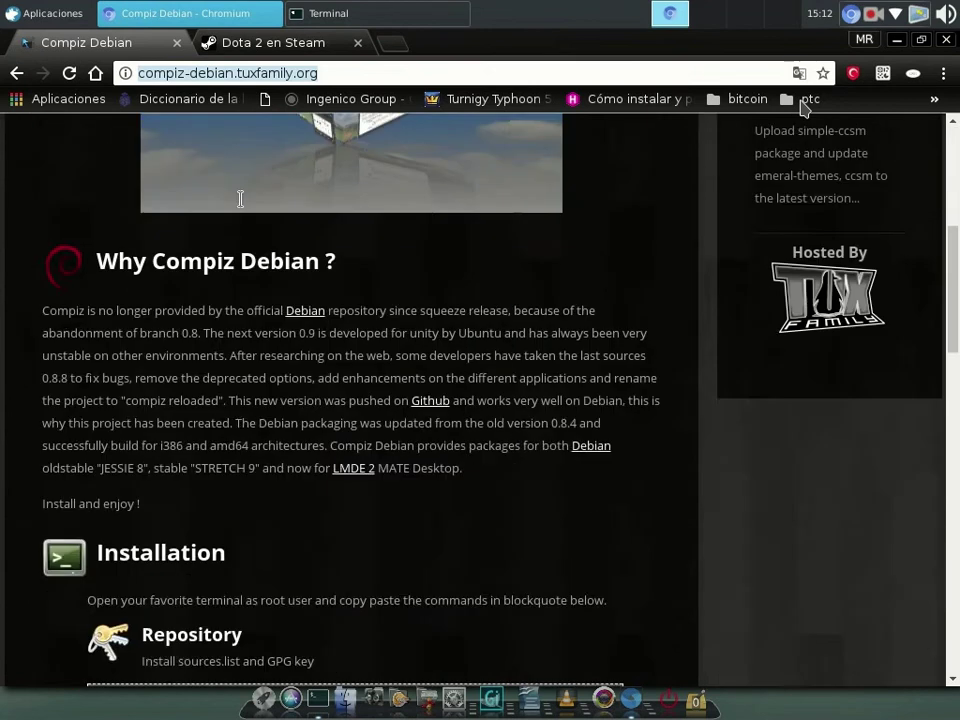
pyautogui.hotkey('ctrl', 'w')
pyautogui.hotkey('alt', 'F9')
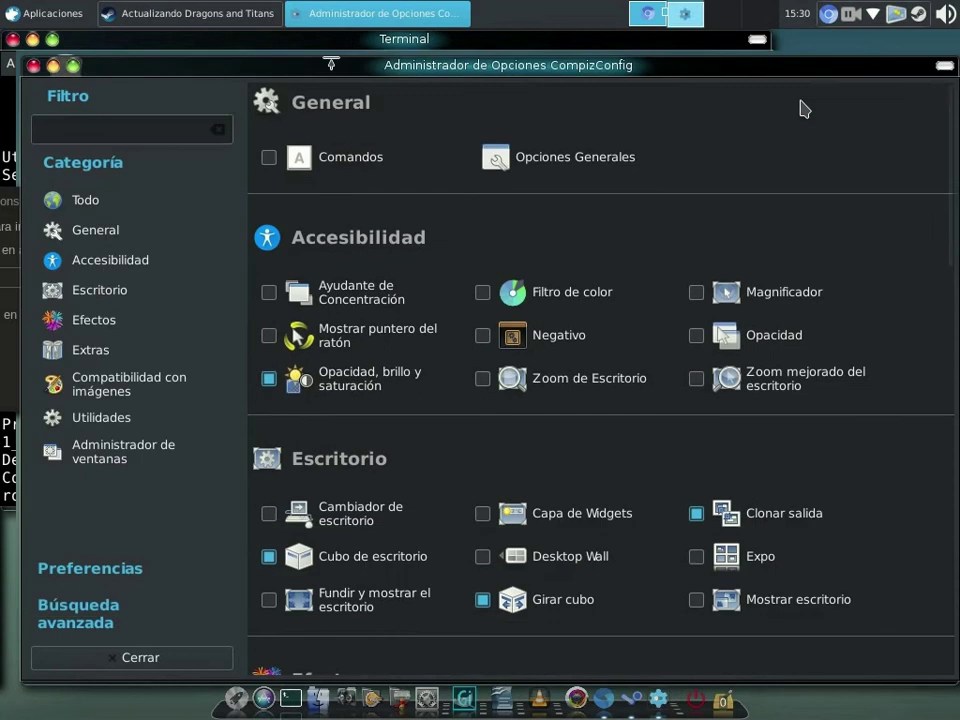
# In CompizConfig, enable Ventanas 3D and Reflejo y deformación del cubo, with Deformación set to Esfera
pyautogui.scroll(-2, 760, 490)
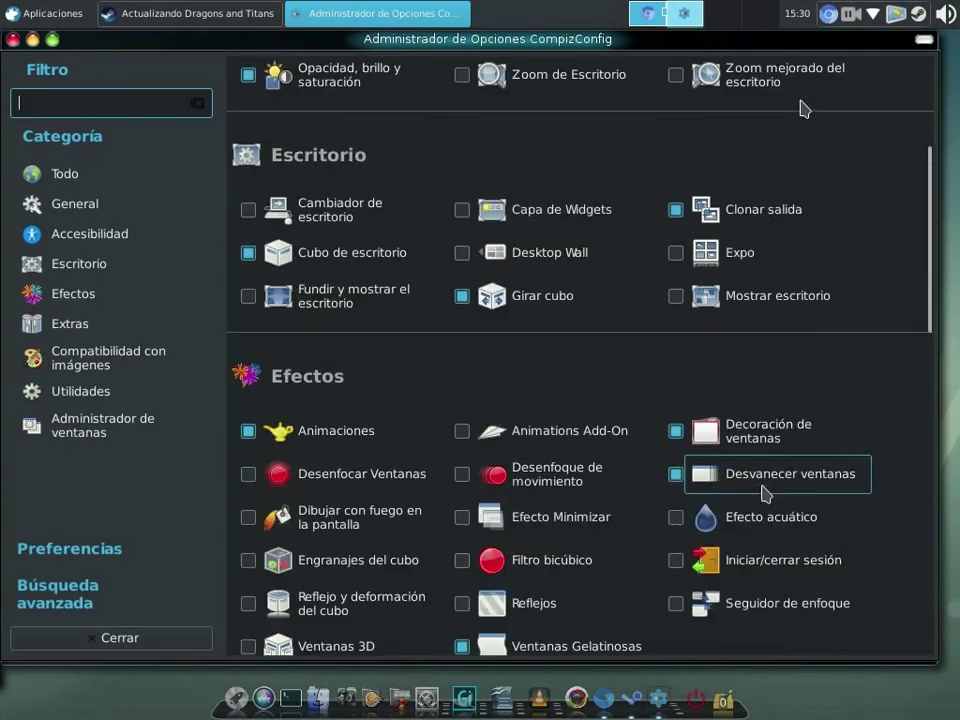
pyautogui.scroll(-3, 762, 497)
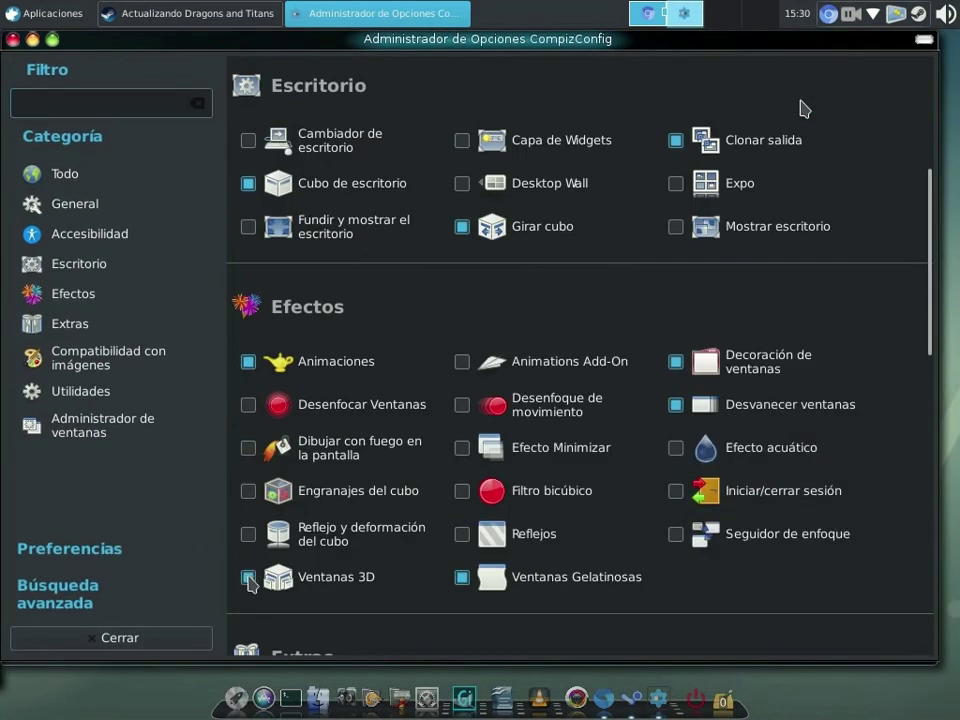
pyautogui.click(428, 547)
pyautogui.click(434, 67)
pyautogui.click(470, 101)
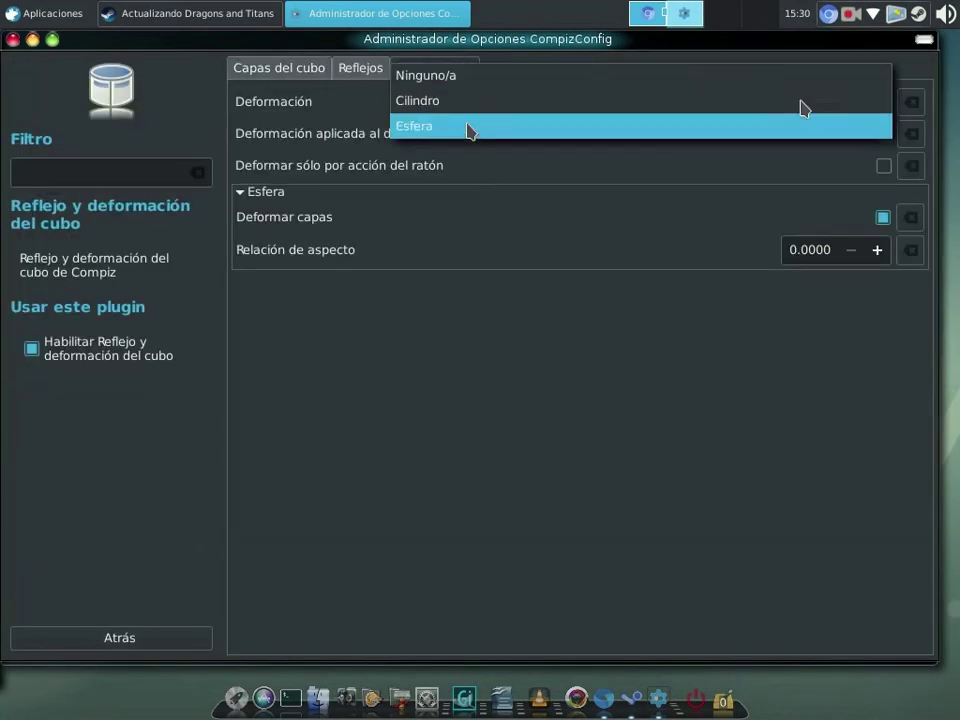
pyautogui.click(467, 127)
# Rotate the desktop cube through the workspaces to view the Compiz sphere effect
pyautogui.hotkey('ctrl', 'alt', 'Right')
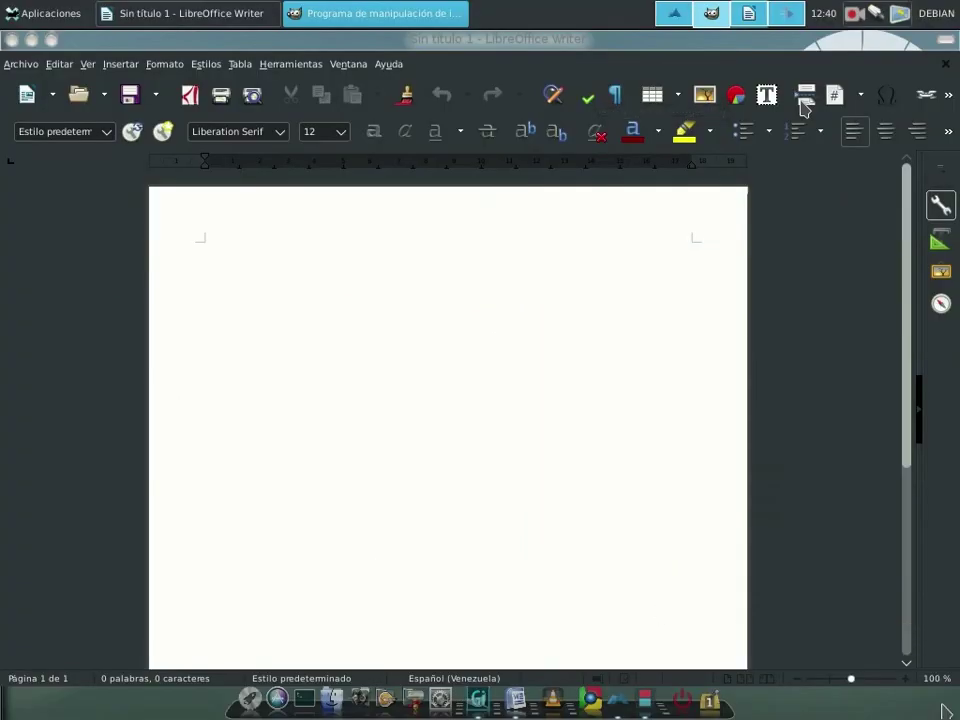
pyautogui.hotkey('ctrl', 'alt', 'Right')
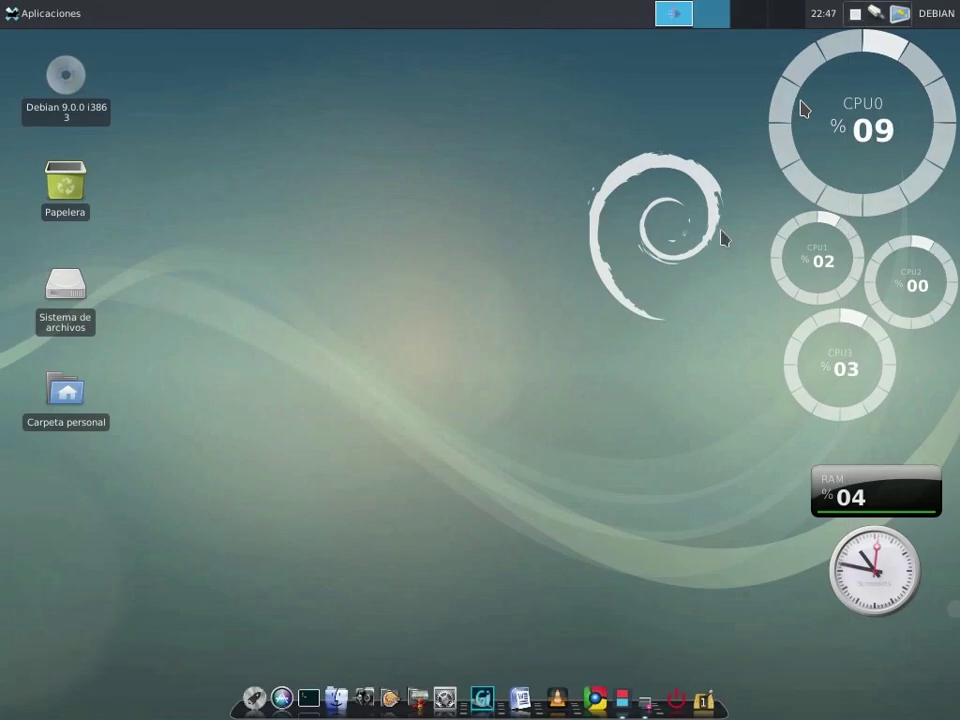
pyautogui.hotkey('ctrl', 'alt', 'Right')
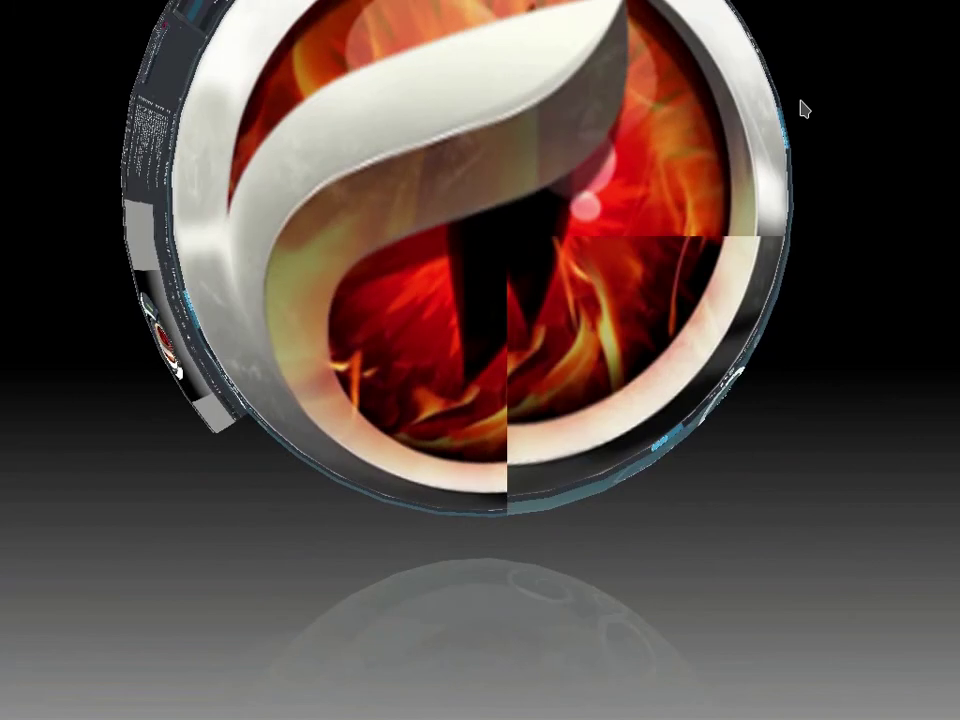